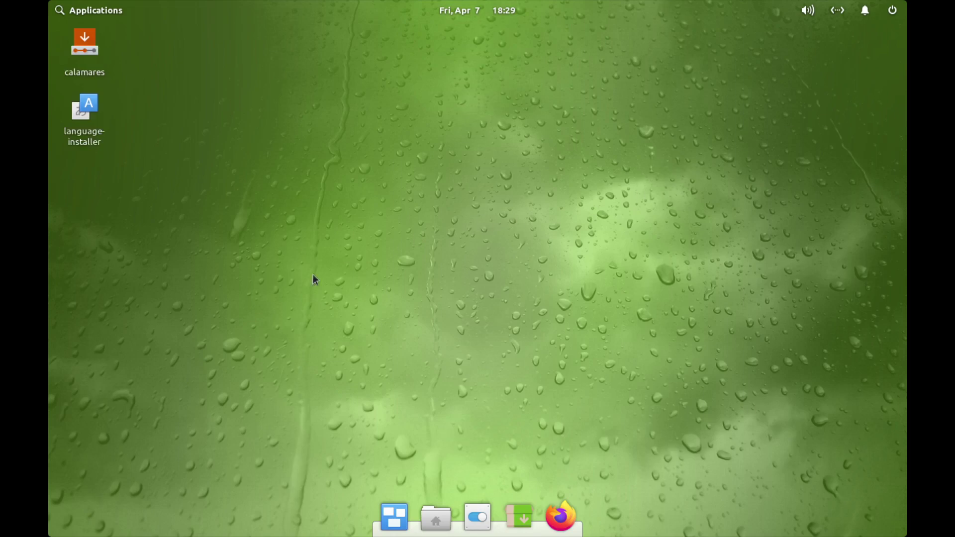
- Launch Install System from System Tools and open the Calamares installer on its Welcome page
left_click(63, 14)
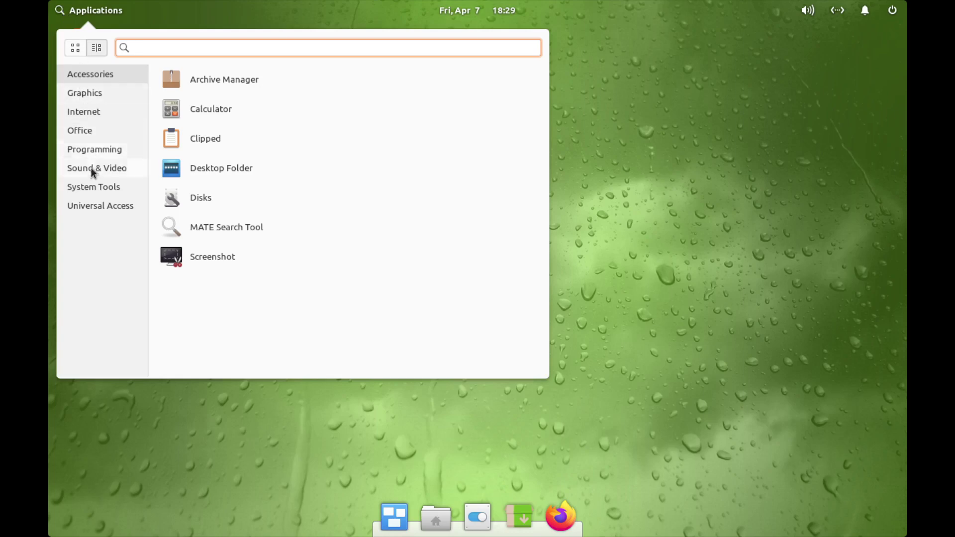
left_click(90, 189)
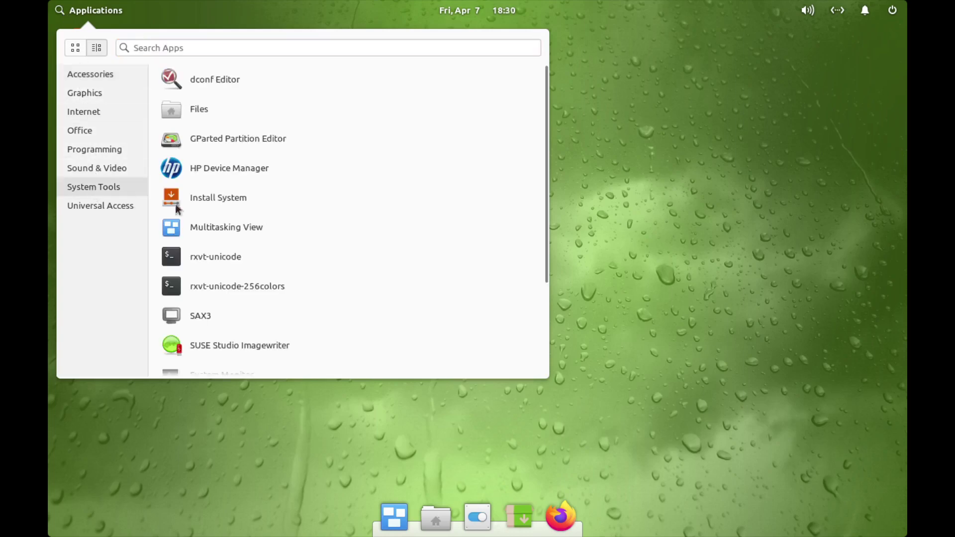
scroll(369, 239, "down", 5)
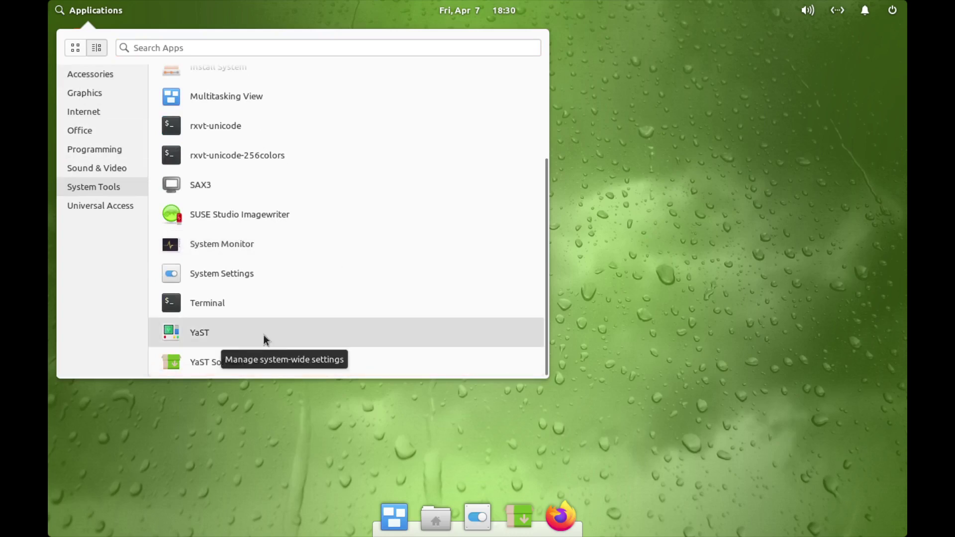
scroll(264, 333, "up", 5)
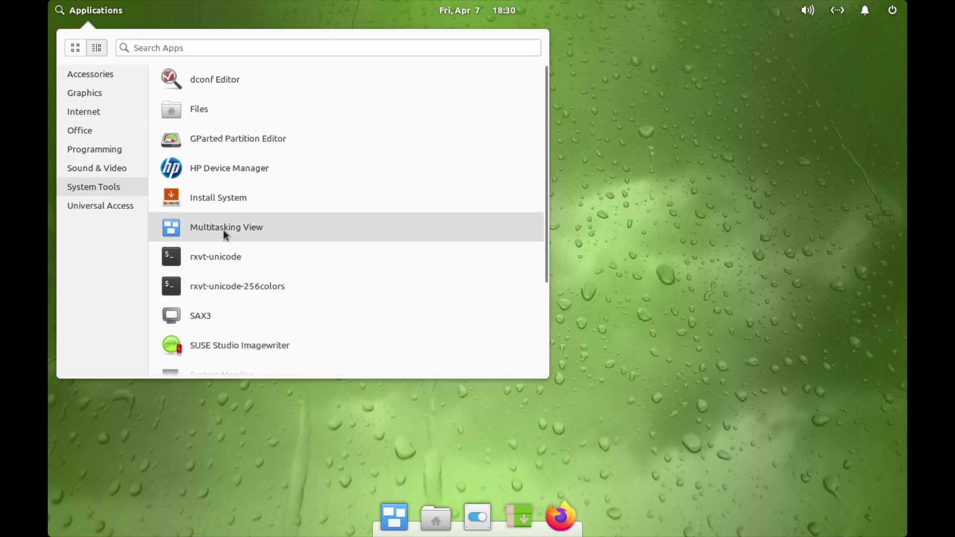
left_click(220, 199)
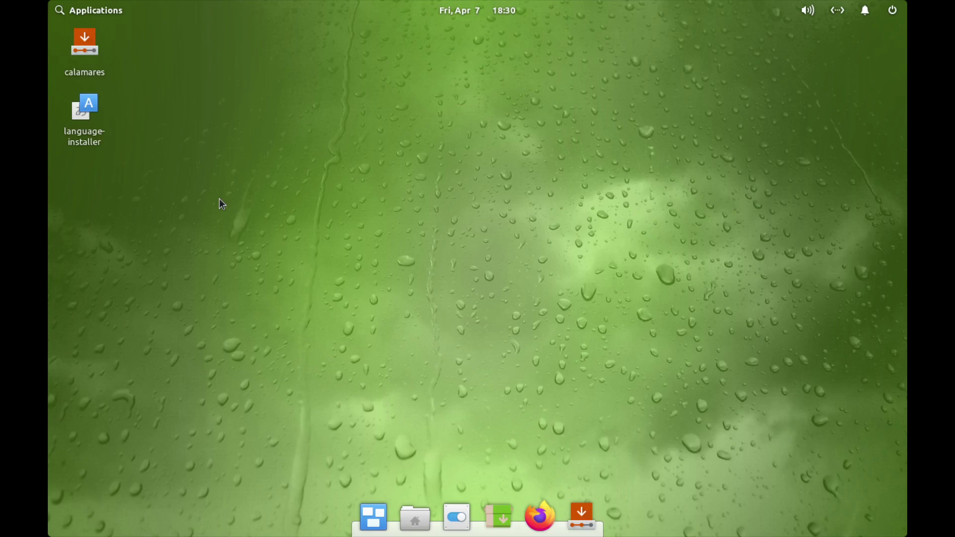
left_click(80, 49)
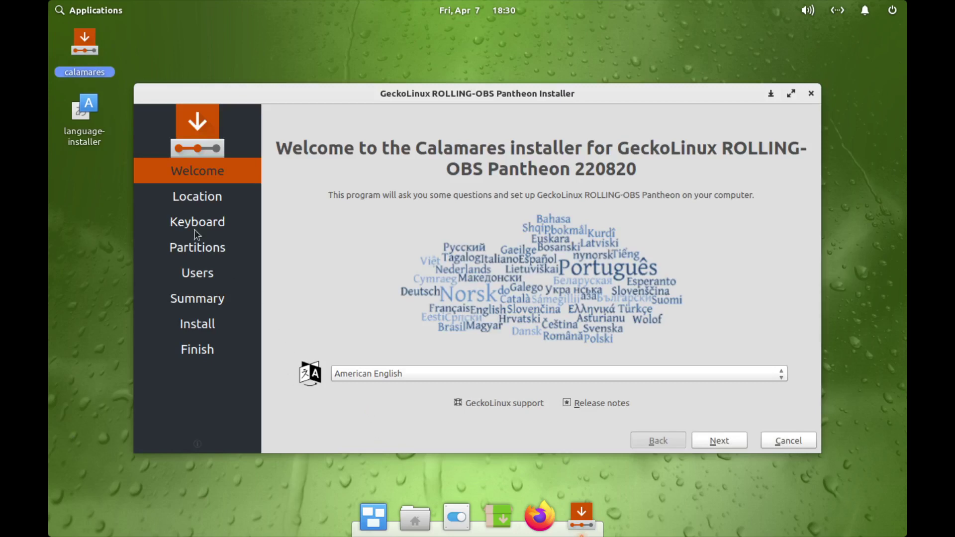
- Pick Dublin, Ireland as timezone, keep the Irish keyboard, and choose Erase disk with btrfs
left_click(714, 447)
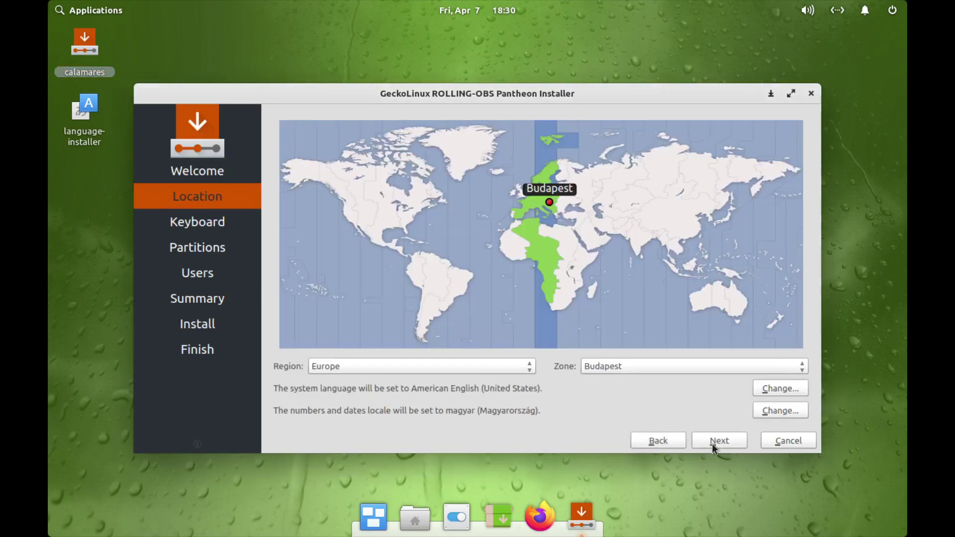
left_click(513, 196)
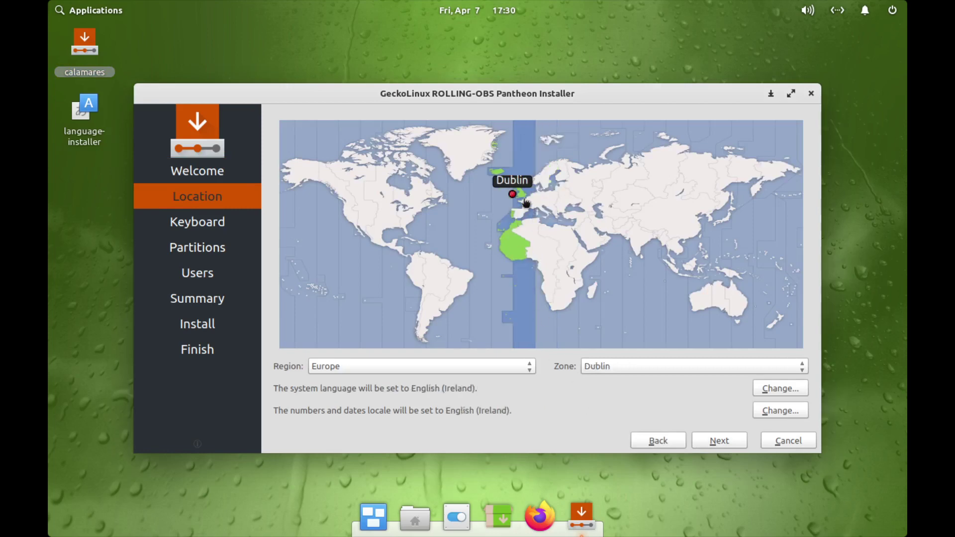
left_click(720, 443)
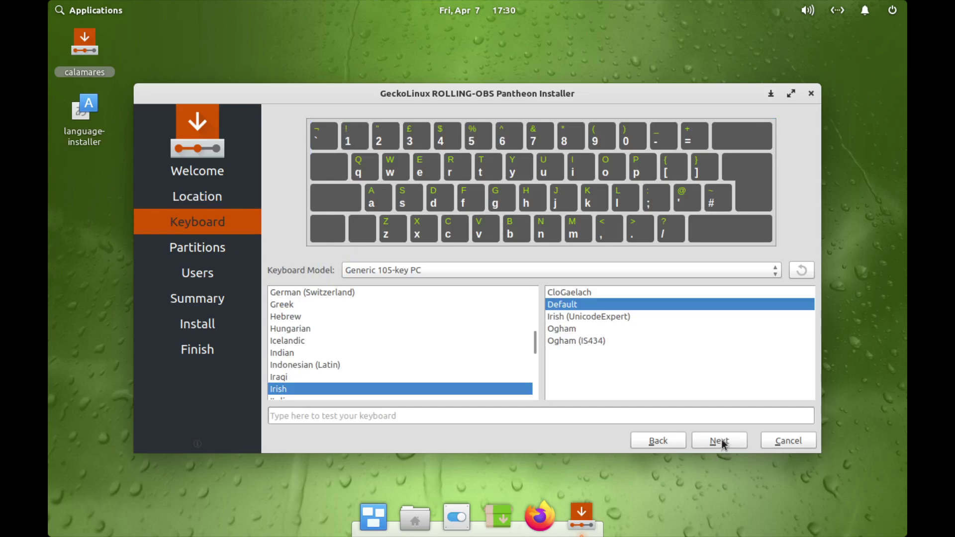
left_click(720, 442)
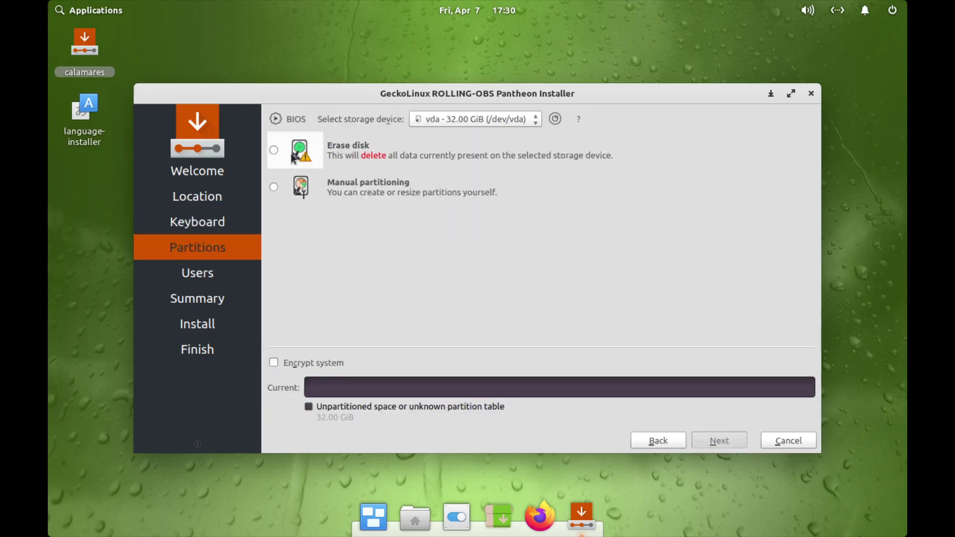
left_click(274, 150)
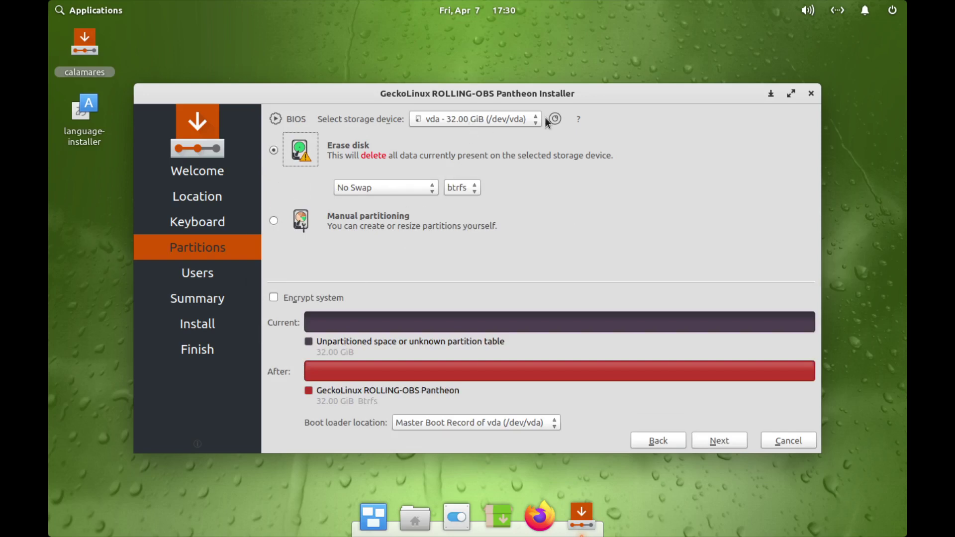
- Enter the user's full name and type the account password twice
left_click(729, 442)
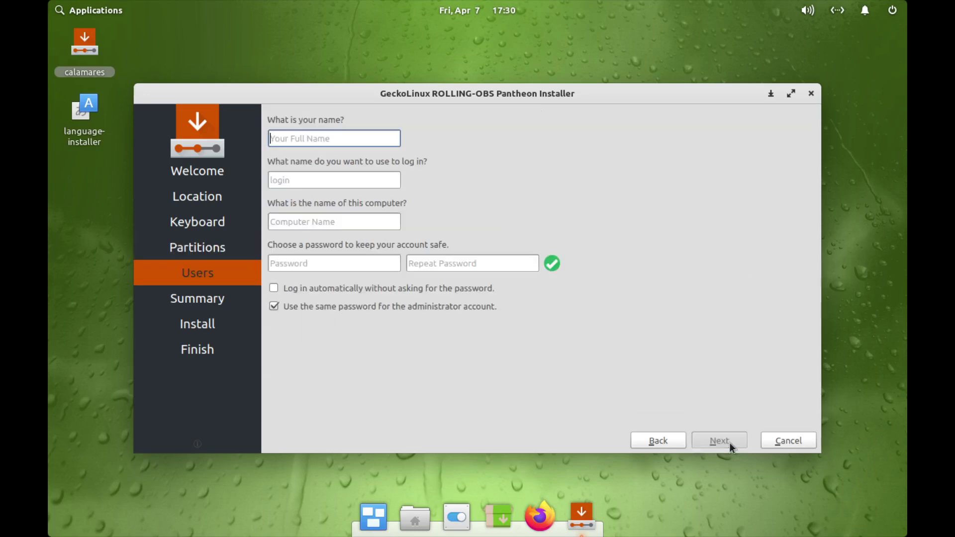
type("Steven")
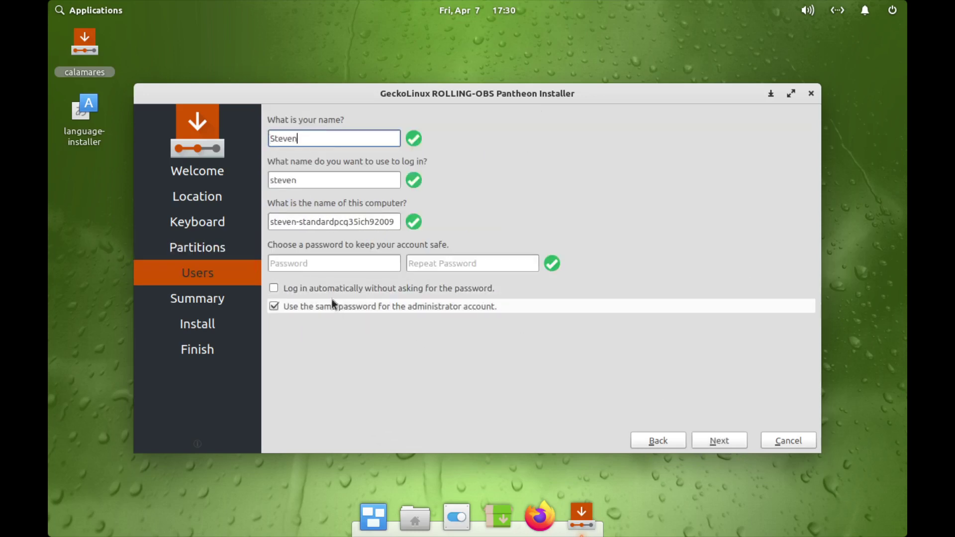
left_click(333, 264)
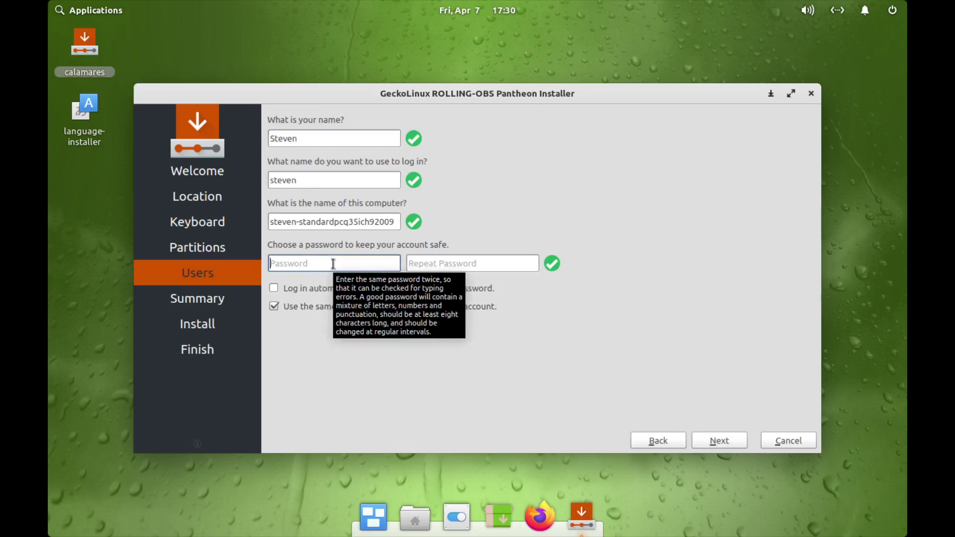
type("*****")
key("Tab")
type("*****")
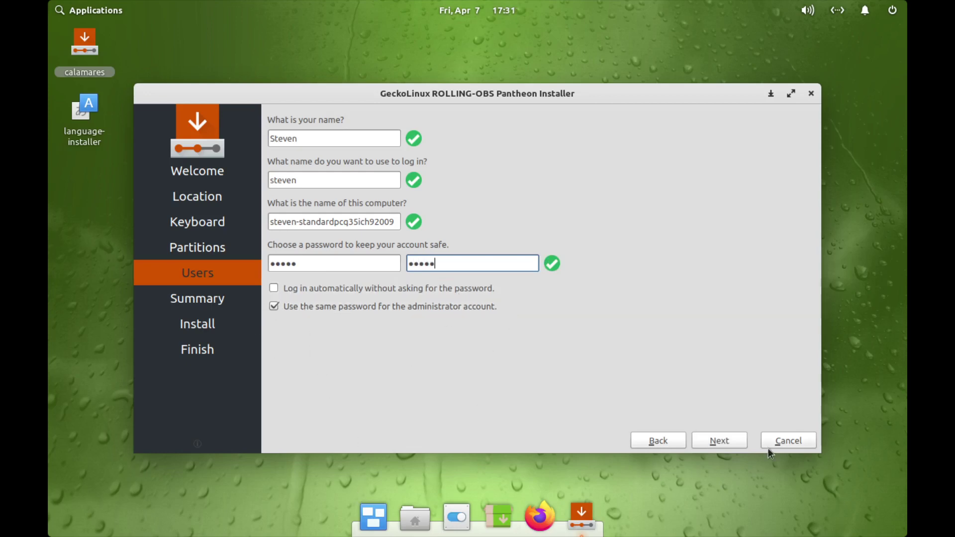
- Review the summary and confirm Install now to begin installing GeckoLinux
left_click(732, 439)
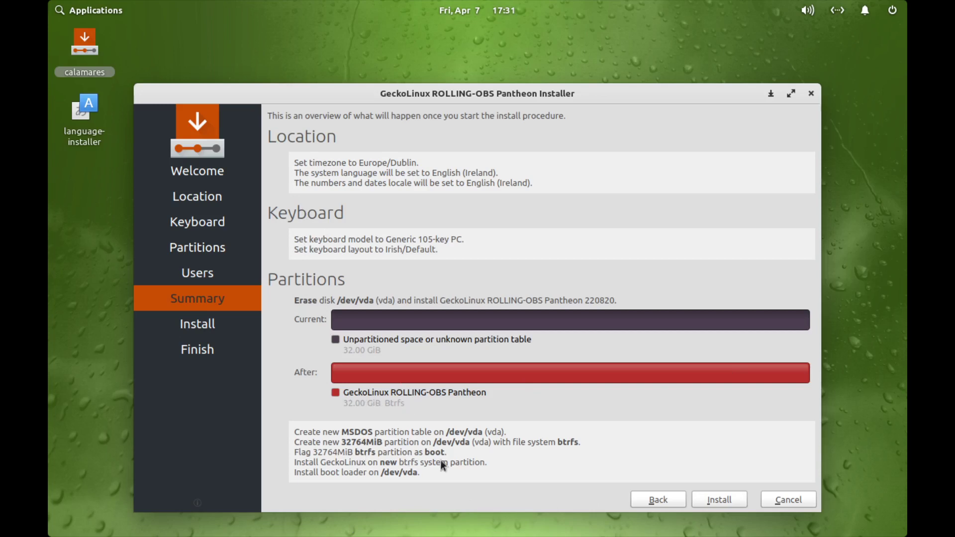
left_click(733, 503)
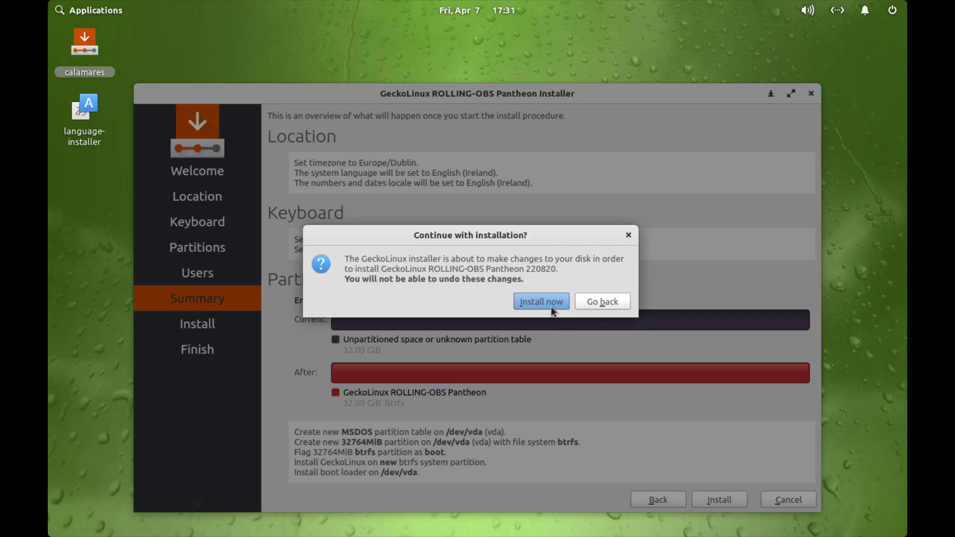
left_click(550, 305)
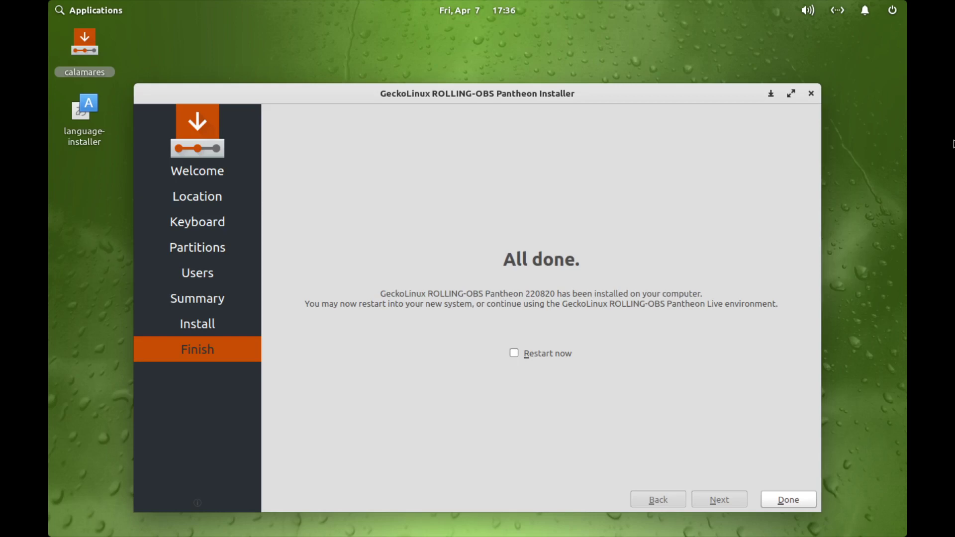
- Tick Restart now on the All done page after installation completes
left_click(514, 354)
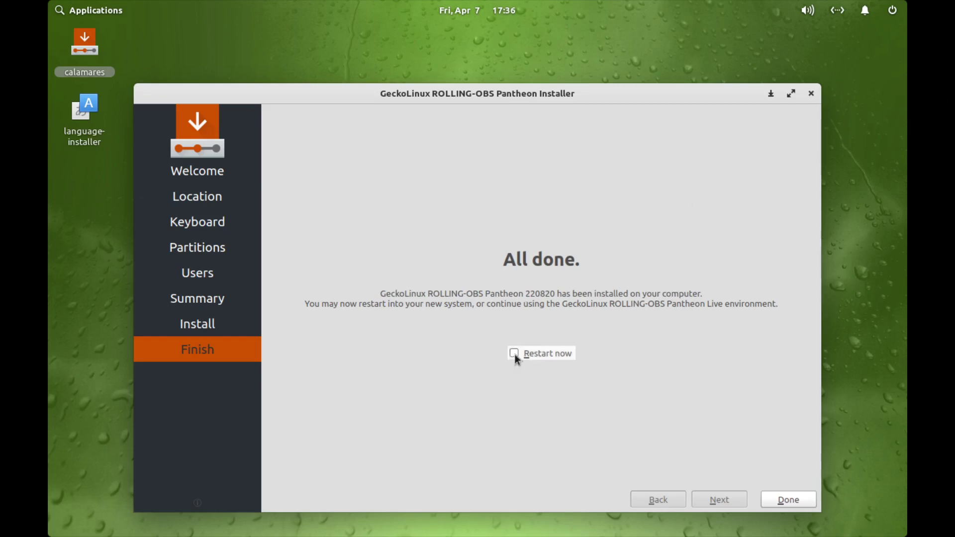
- Reboot into the installed system and log in at LightDM with the account password
left_click(791, 502)
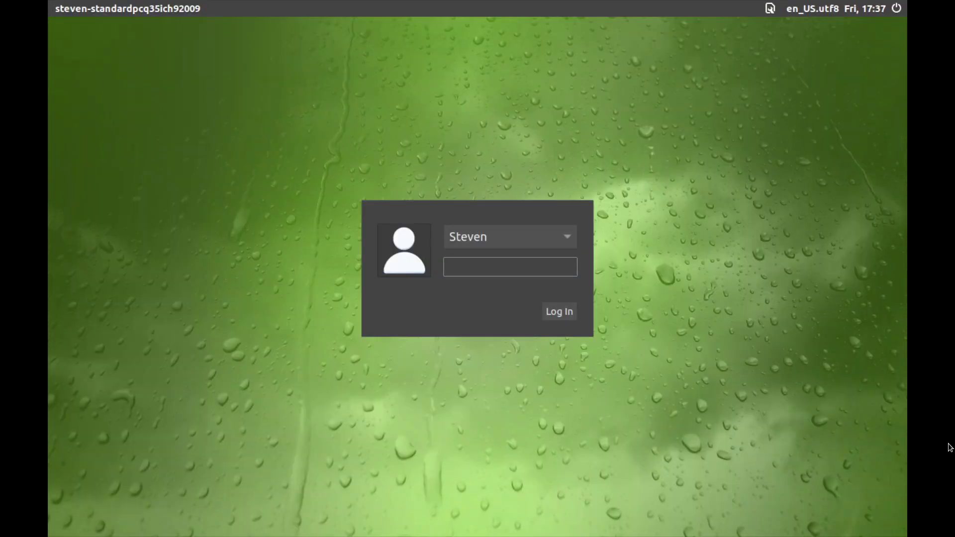
type("•••••")
left_click(567, 312)
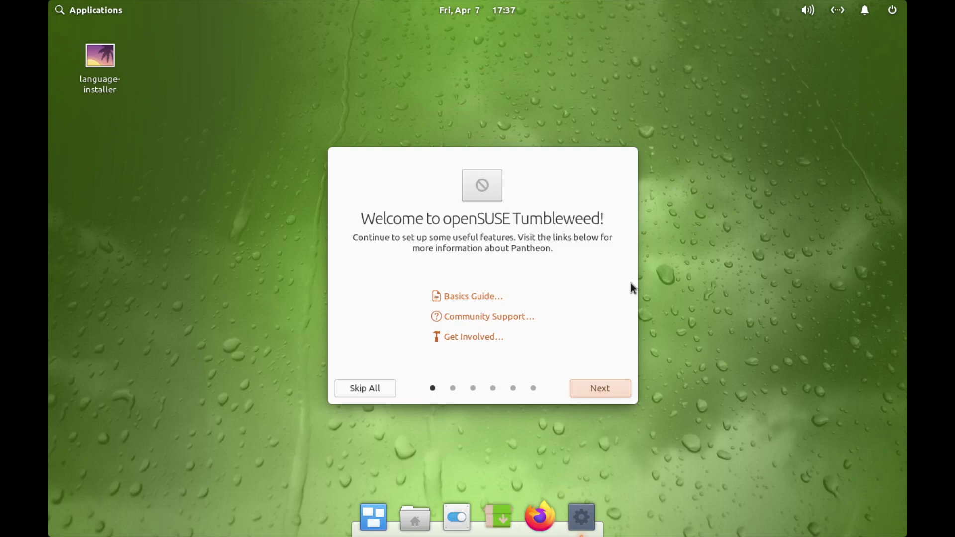
- Choose the teal accent colour and the Dark visual style
left_click(592, 384)
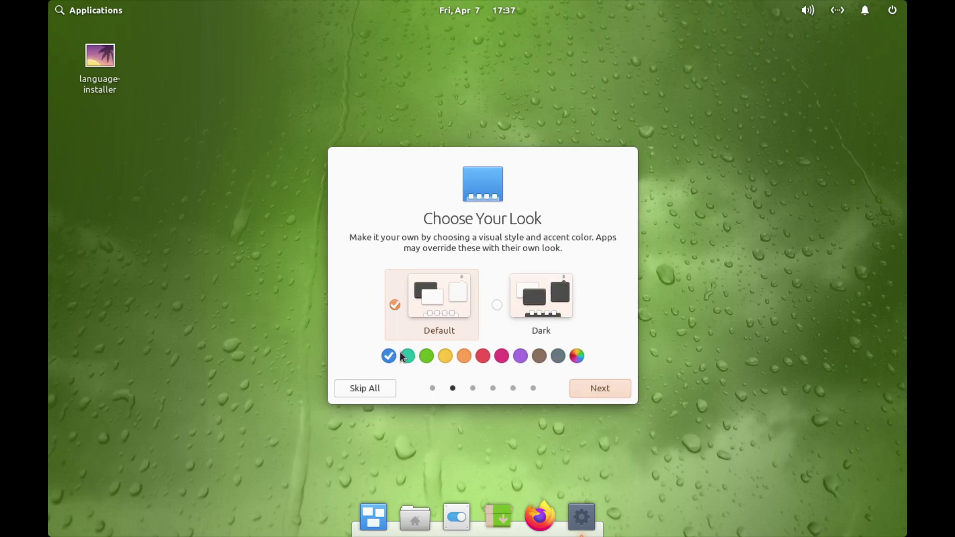
left_click(425, 356)
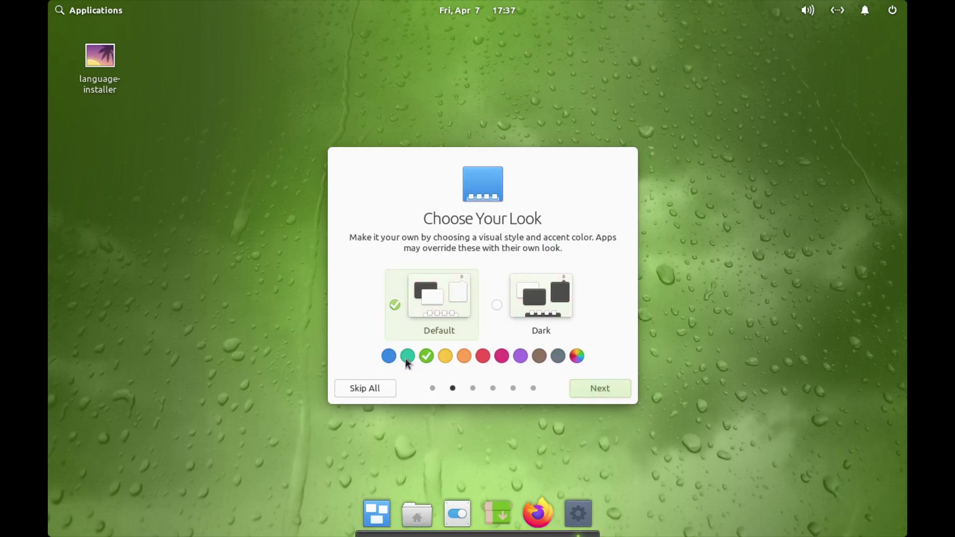
left_click(405, 358)
left_click(498, 305)
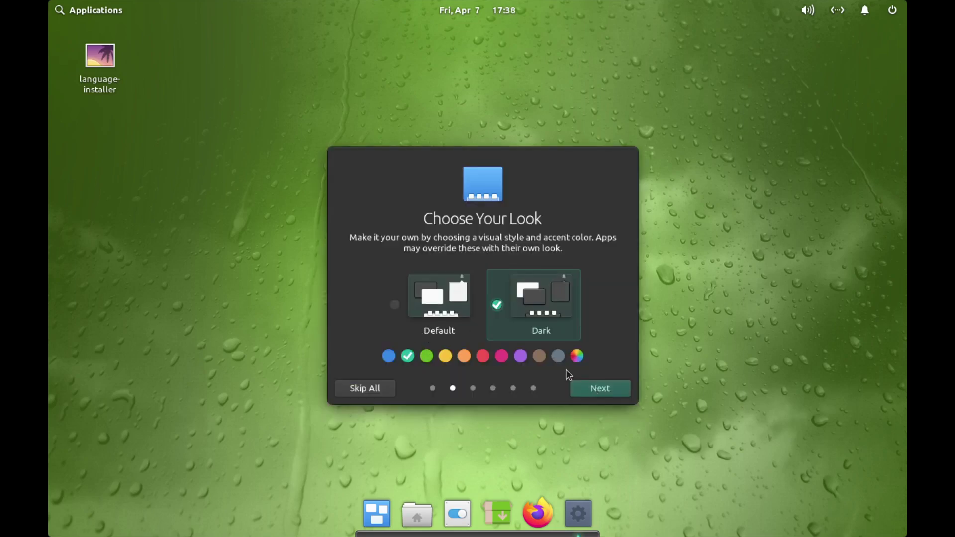
- Leave Night Light and download auto-deletion off, skip online accounts, and finish with Get Started
left_click(610, 391)
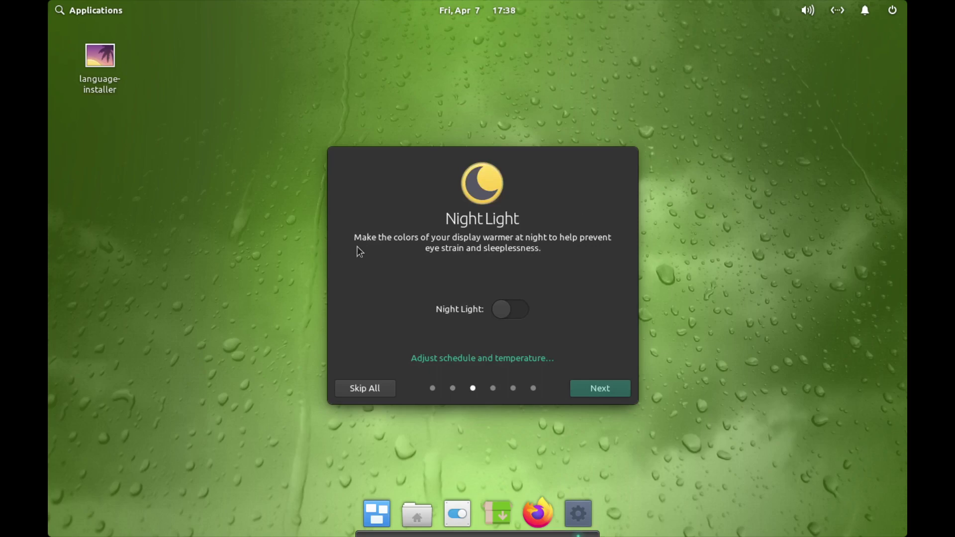
left_click(609, 394)
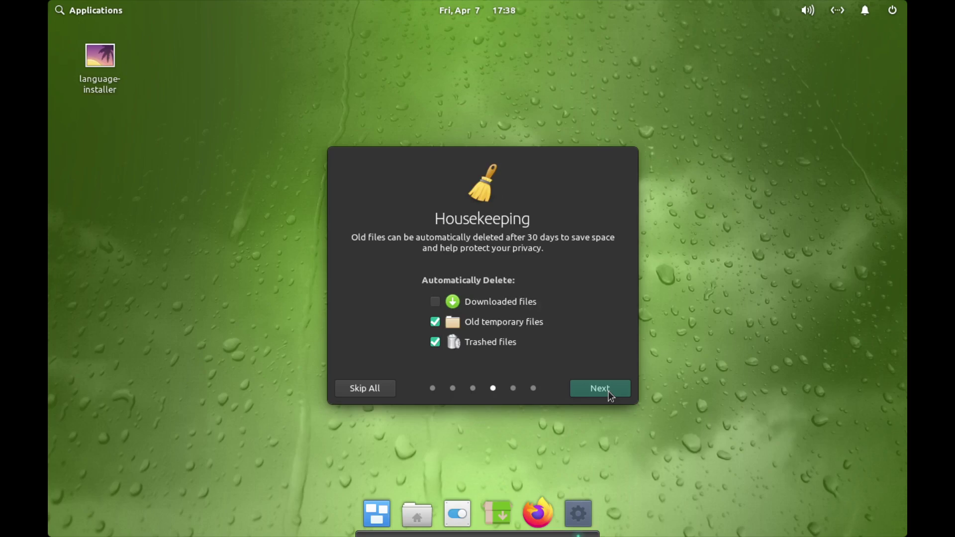
left_click(435, 301)
left_click(435, 301)
left_click(603, 393)
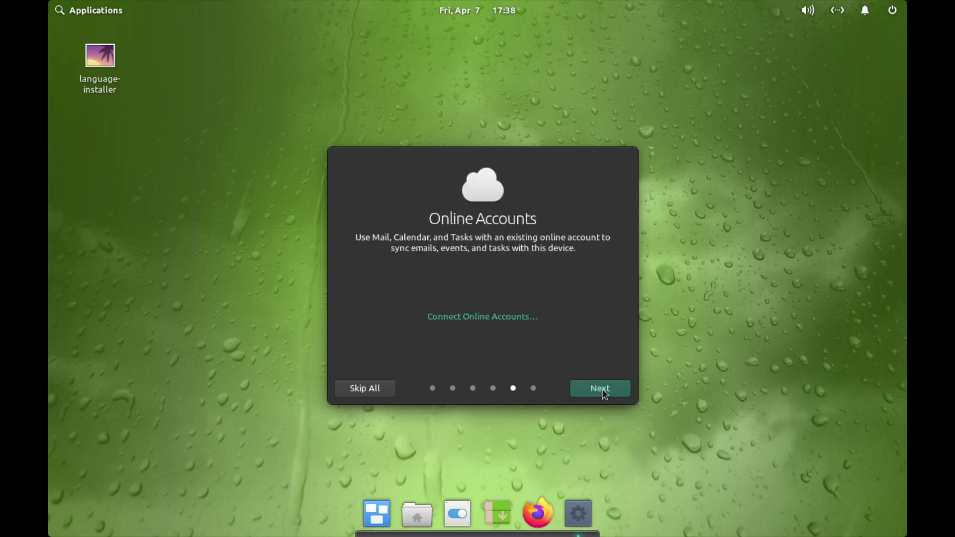
left_click(603, 393)
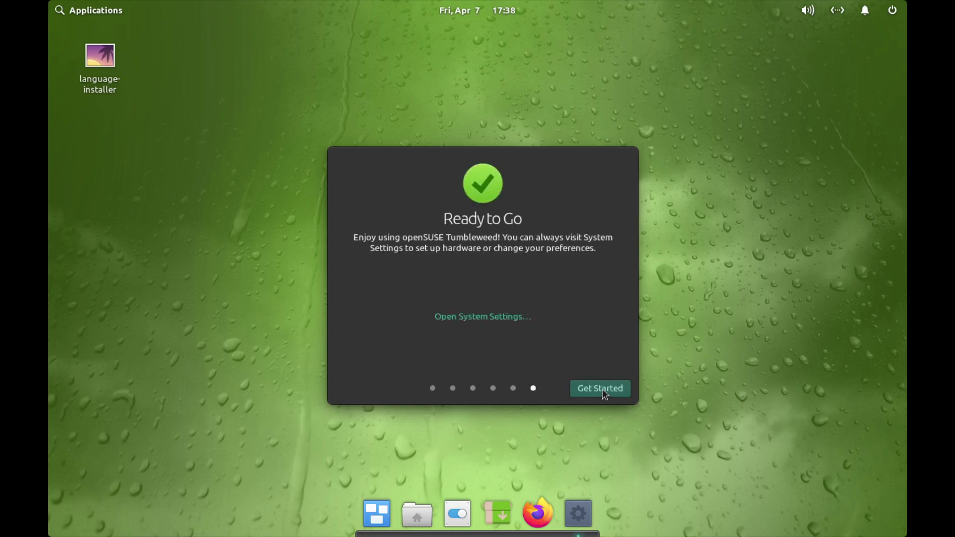
left_click(600, 388)
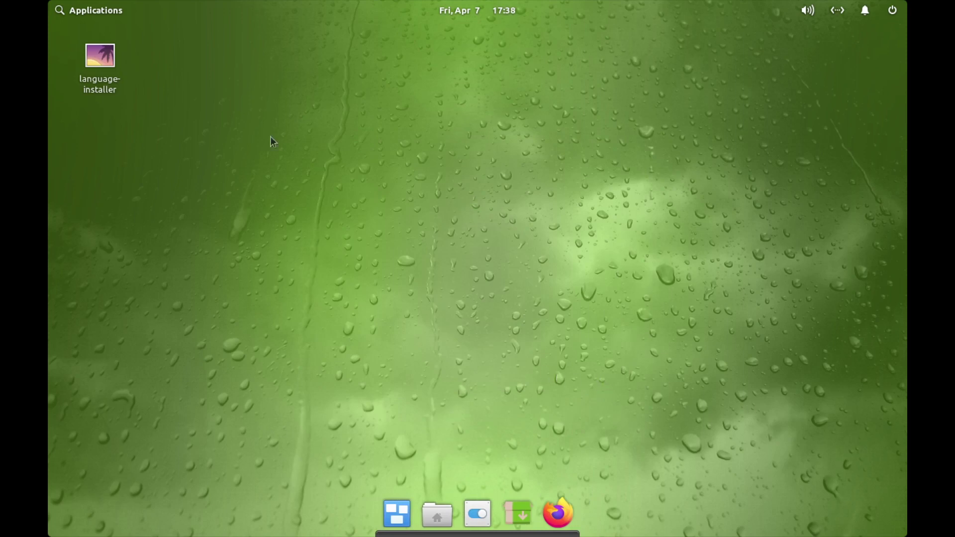
- Open System Settings from the System Tools category in Applications
left_click(60, 16)
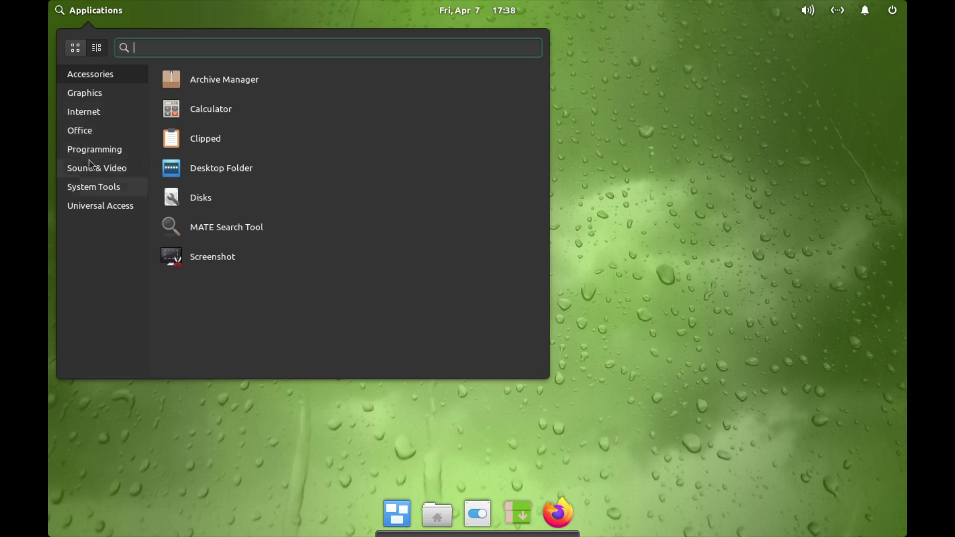
left_click(113, 193)
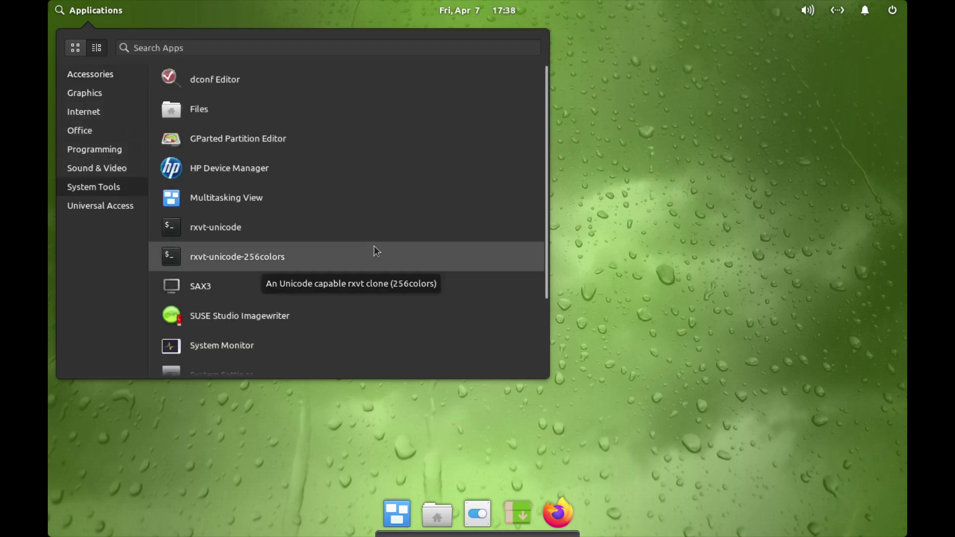
scroll(376, 251, "down", 3)
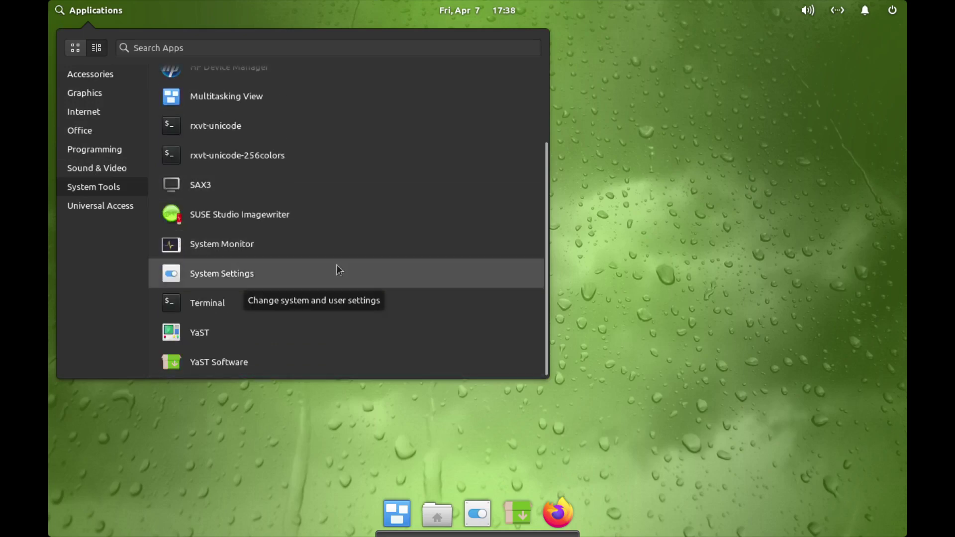
left_click(192, 267)
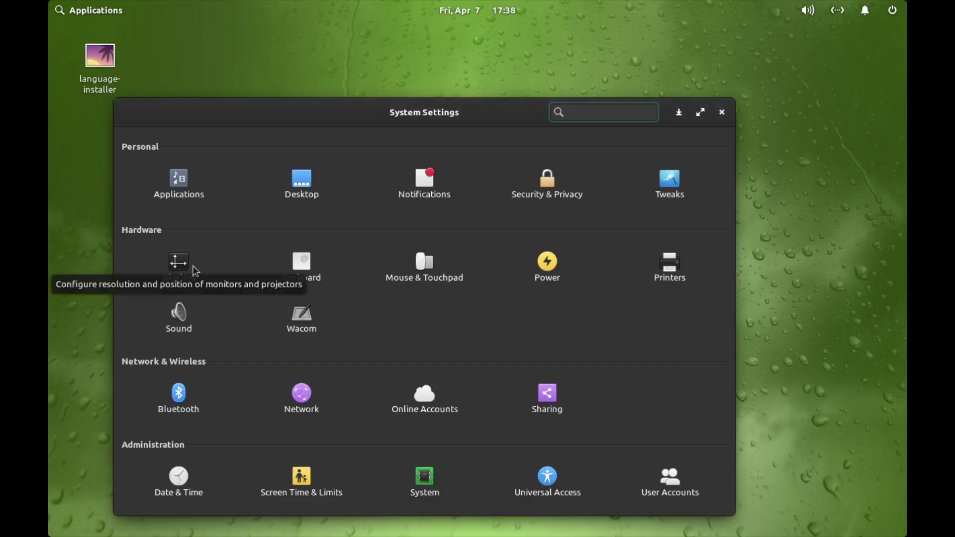
left_click_drag(449, 112, 497, 72)
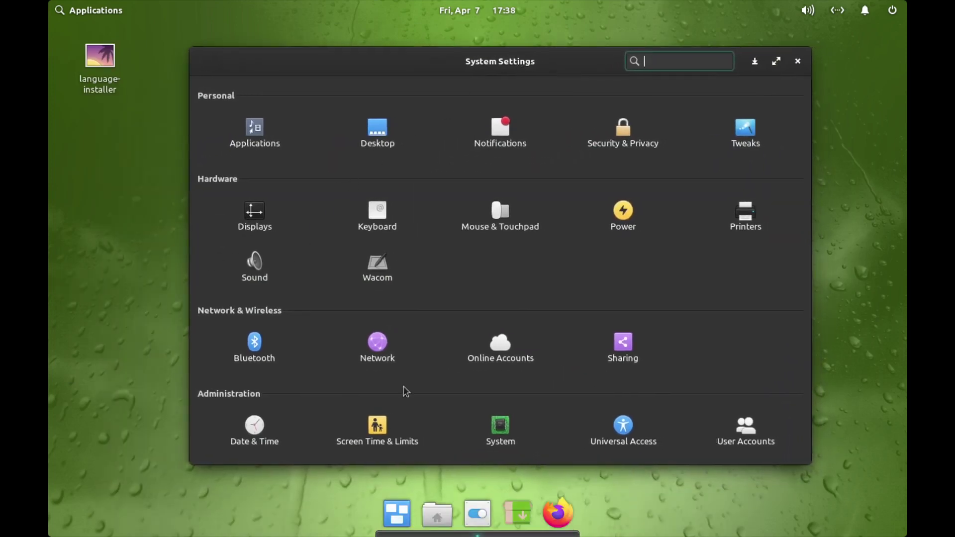
left_click(502, 431)
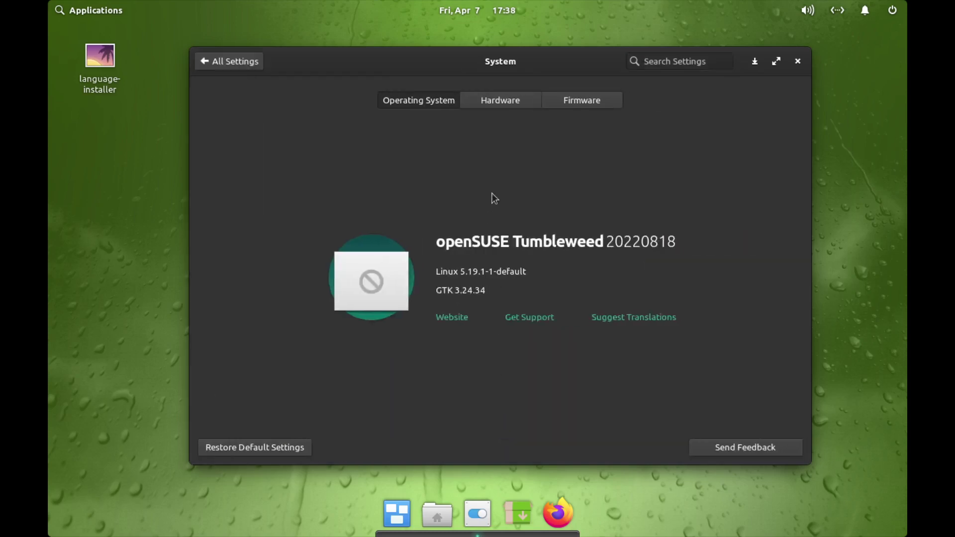
left_click(488, 106)
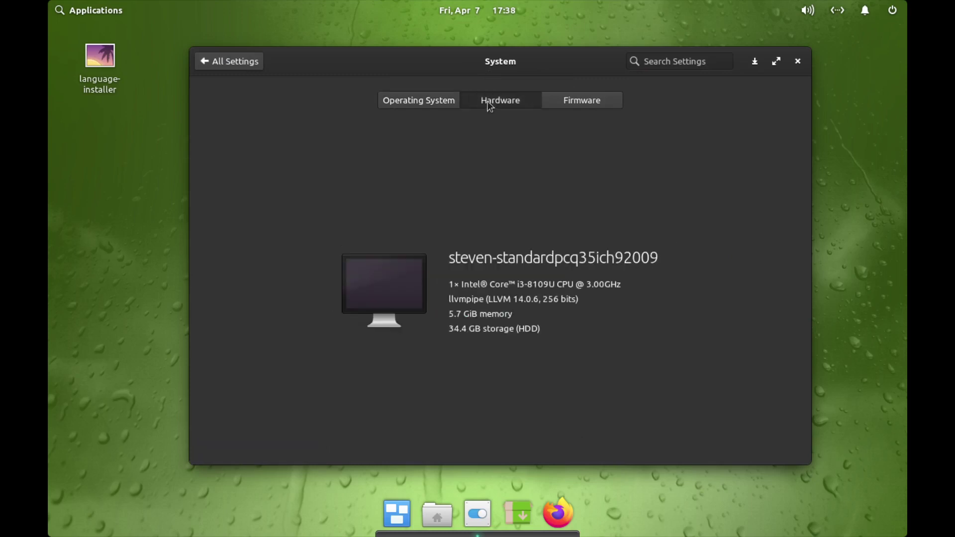
left_click(556, 106)
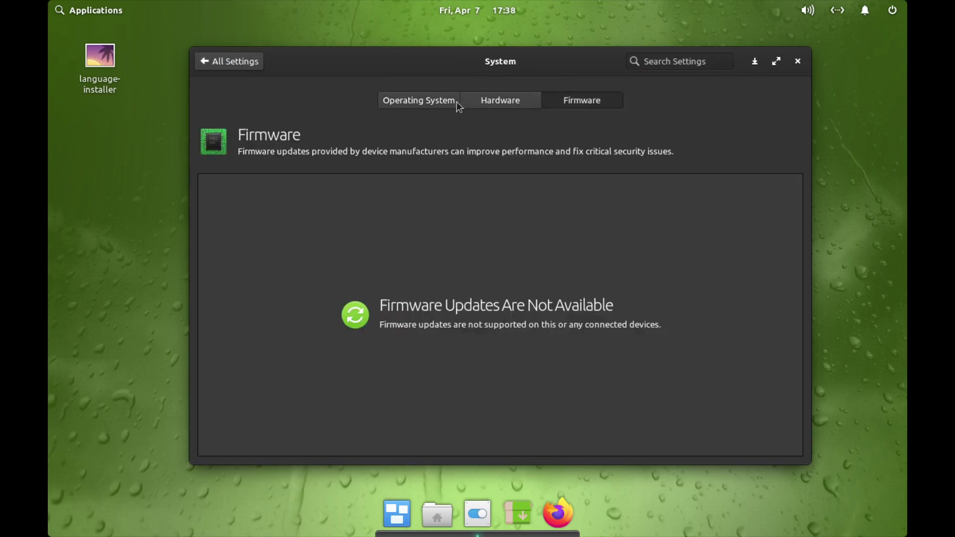
left_click(490, 101)
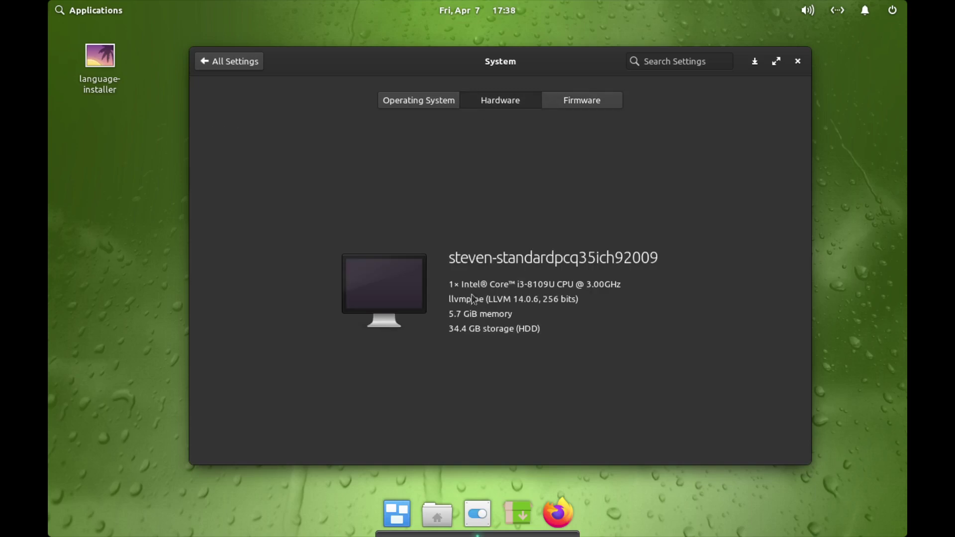
left_click(232, 63)
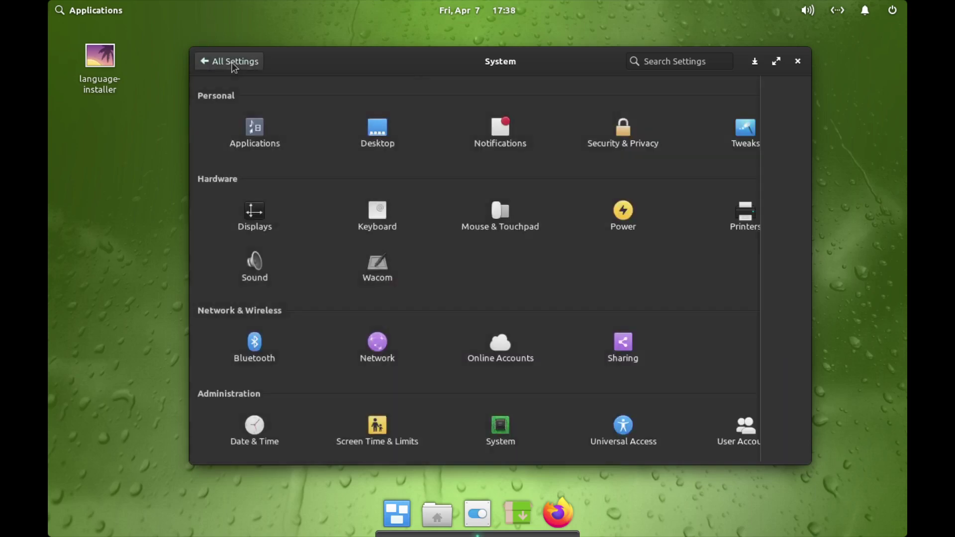
- Open the Displays page and set scaling to HiDPI (2×)
left_click(251, 222)
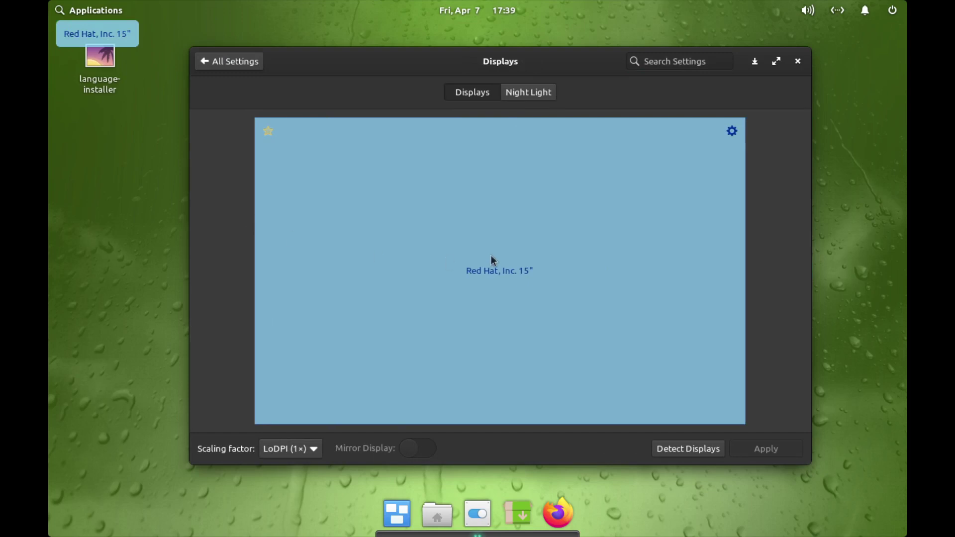
left_click(731, 131)
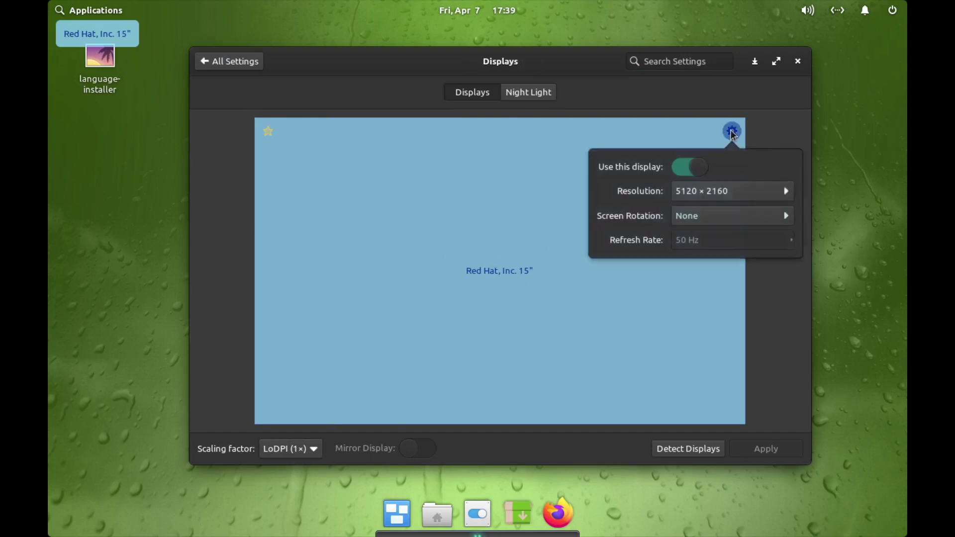
left_click(732, 132)
left_click(309, 450)
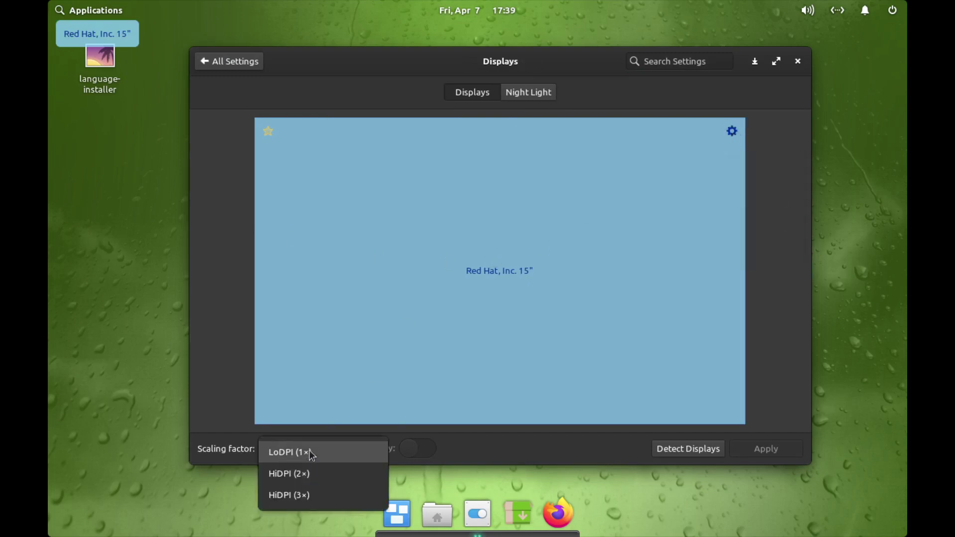
left_click(304, 475)
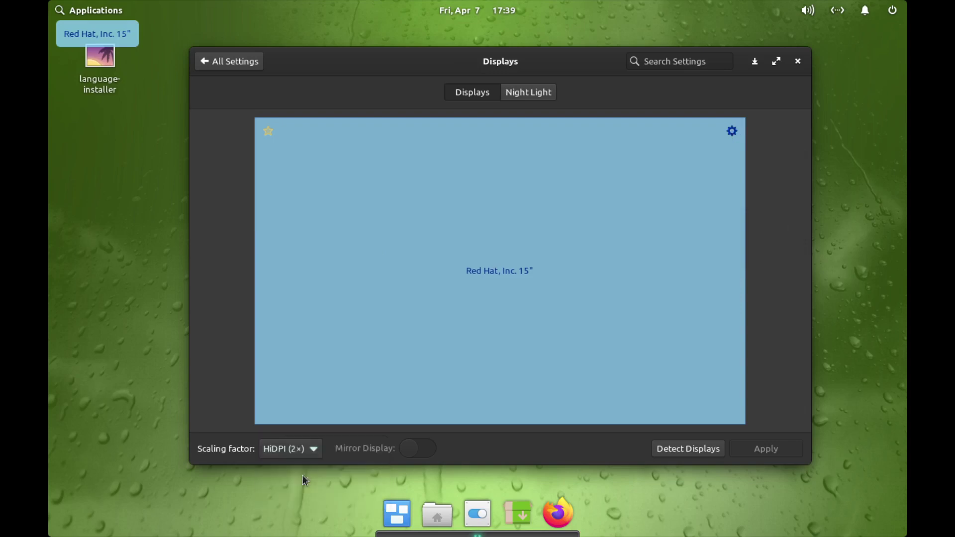
- Set the resolution to 2560 × 1080 and scaling back to LoDPI (1×)
left_click(731, 132)
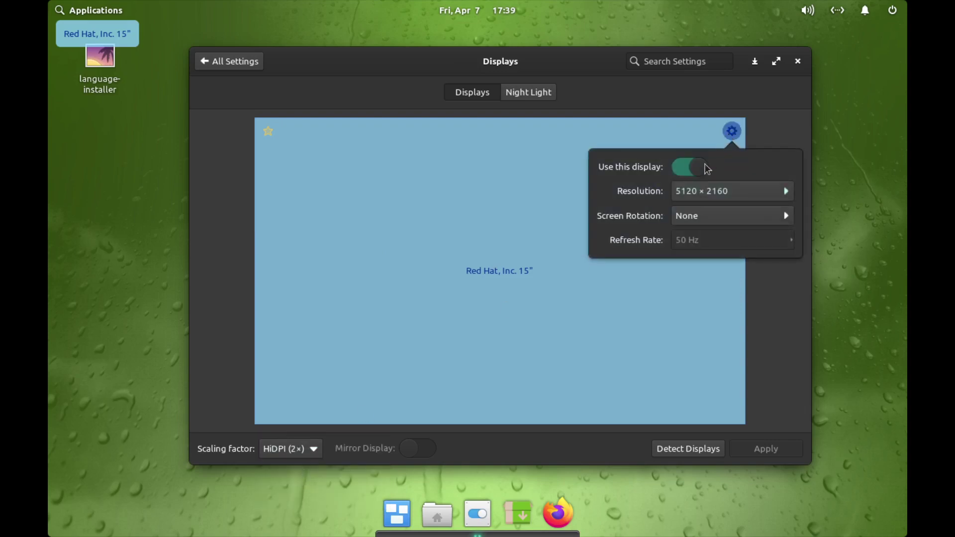
left_click(708, 197)
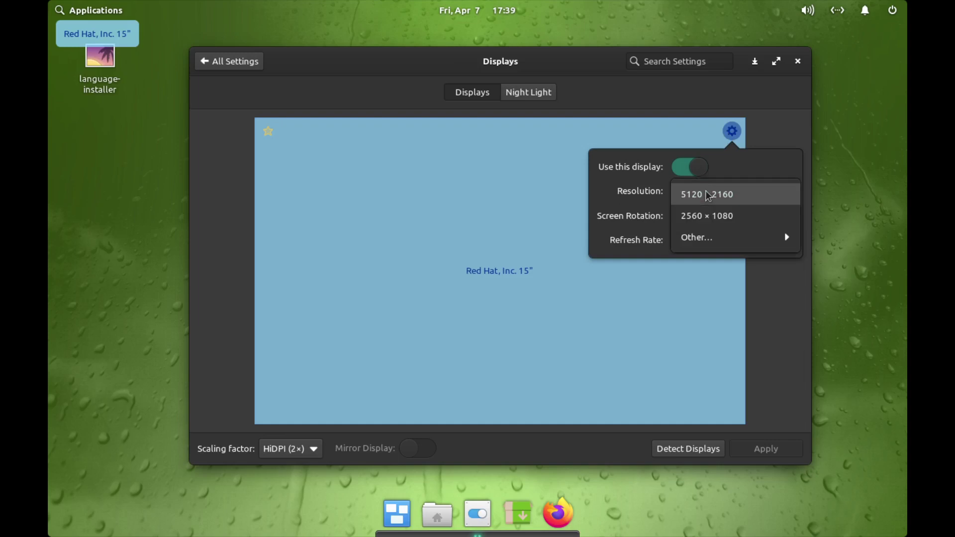
left_click(711, 216)
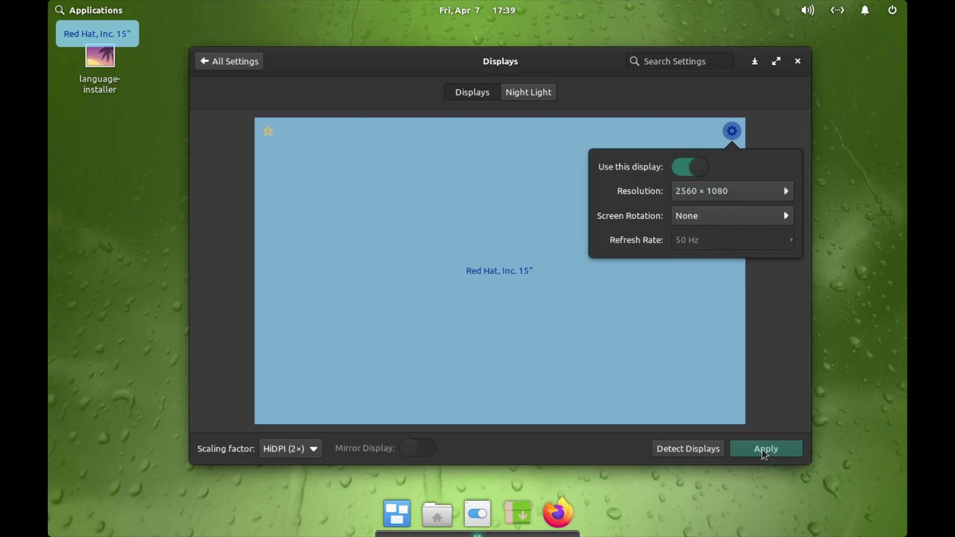
left_click(306, 452)
left_click(307, 451)
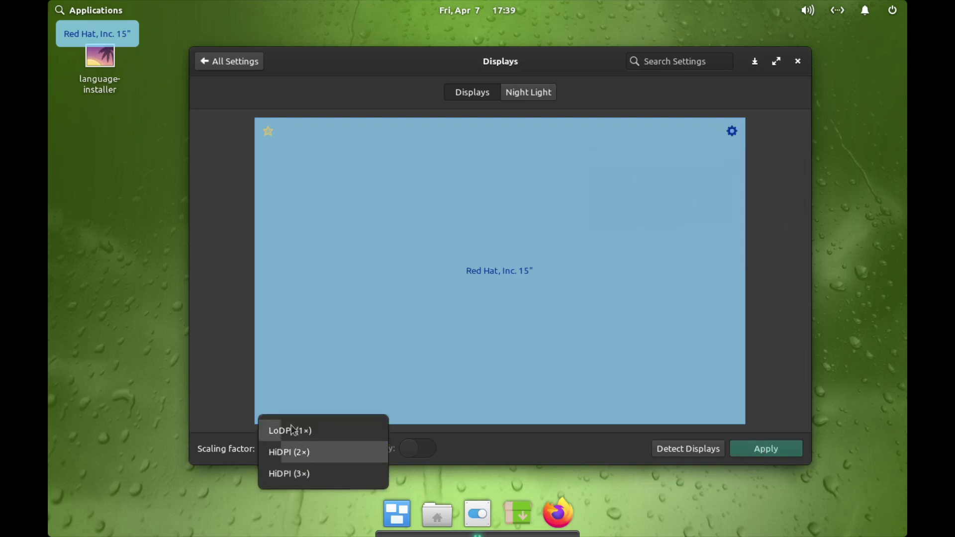
left_click(290, 430)
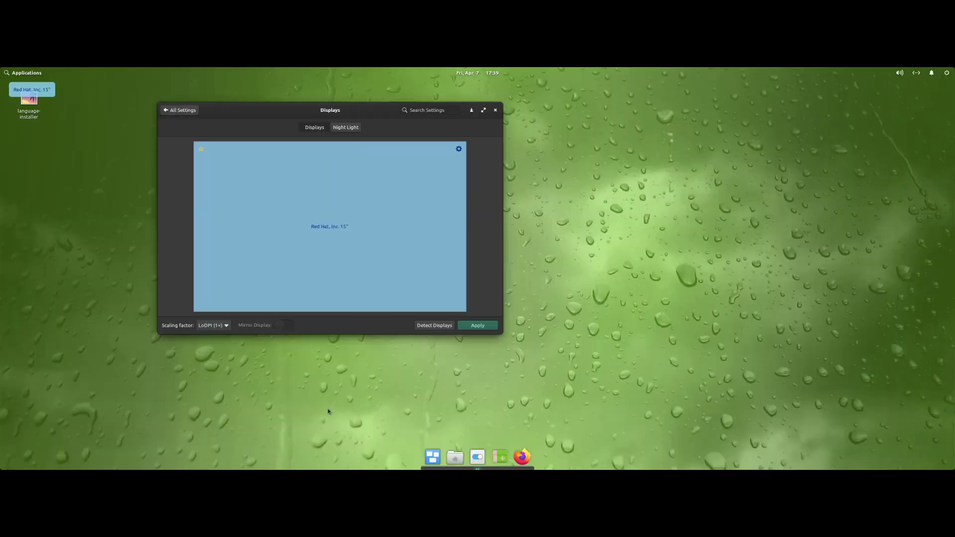
- Keep the 2560 × 1080 resolution and apply the display settings
left_click(458, 151)
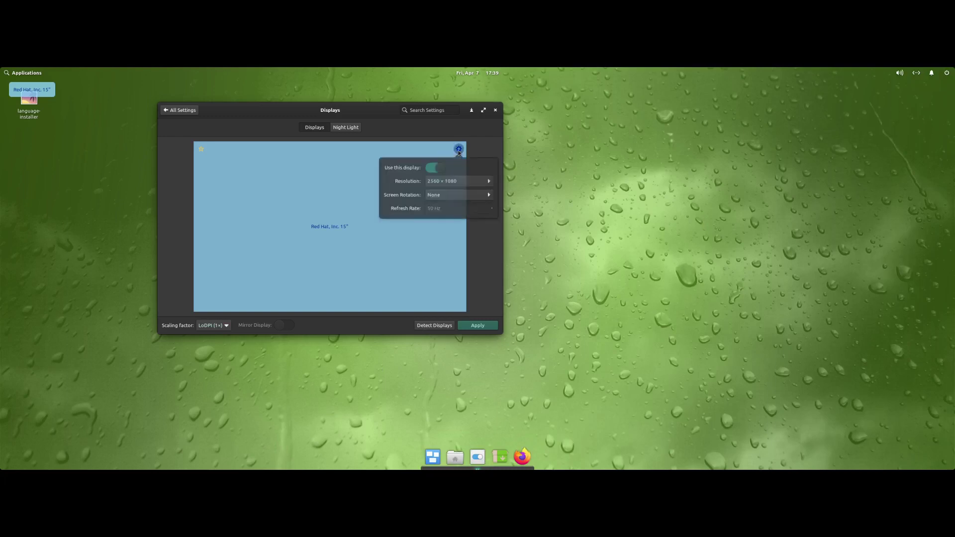
left_click(460, 183)
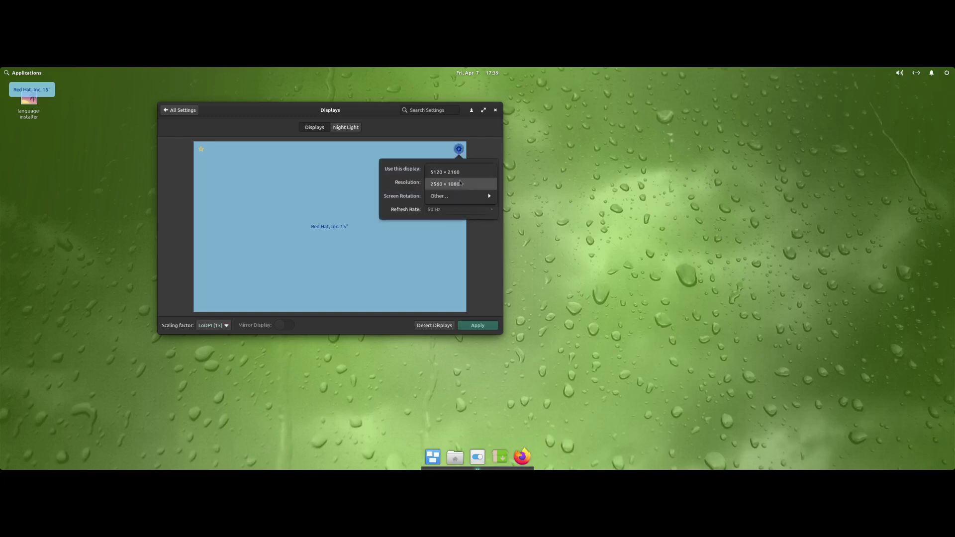
left_click(460, 184)
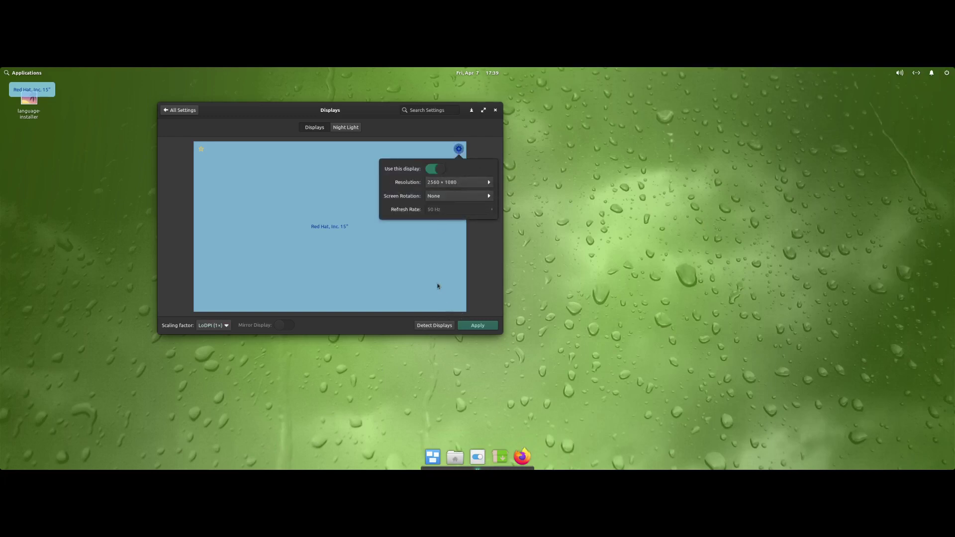
left_click(437, 234)
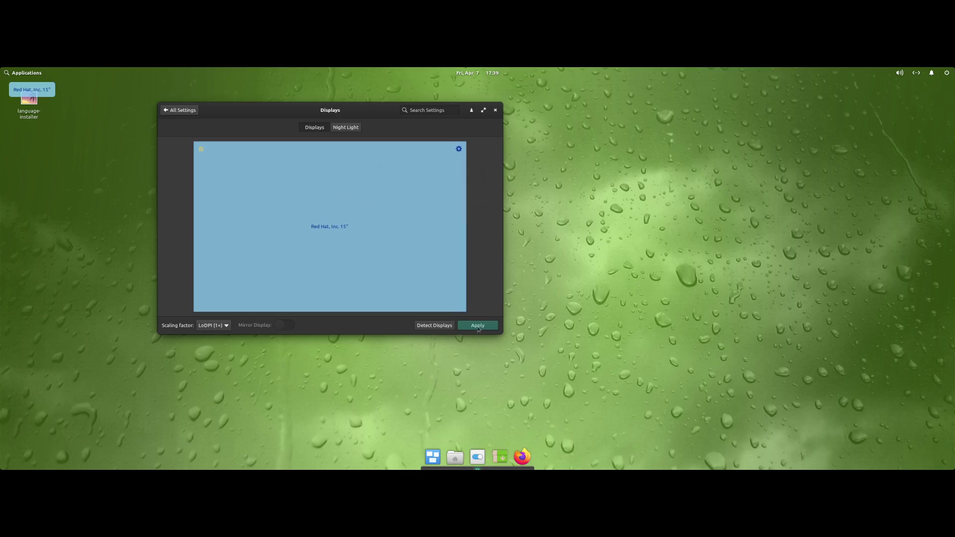
left_click(478, 327)
- Set scaling to HiDPI (3×) and resolution to 1920 × 1080 (16:9) via Other…
left_click(212, 330)
left_click(216, 354)
left_click(458, 149)
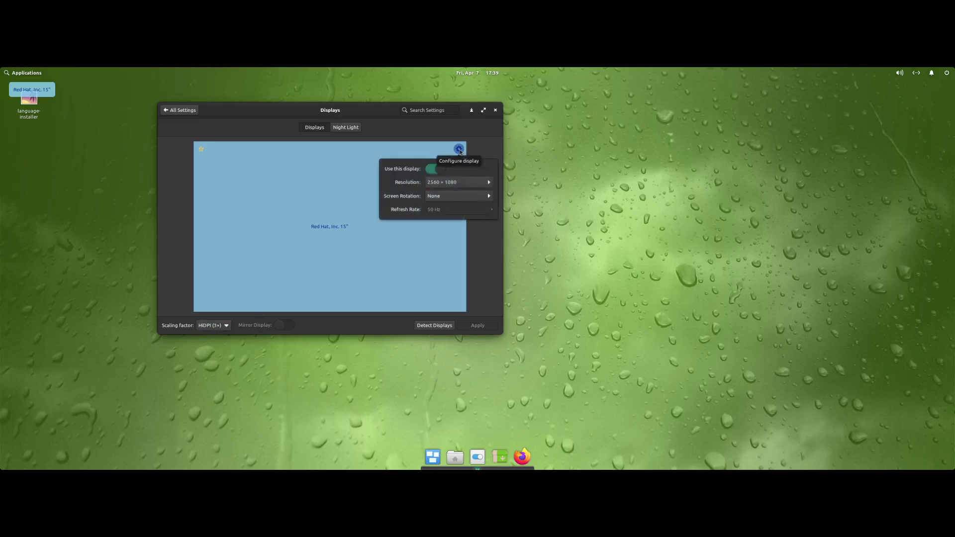
left_click(454, 184)
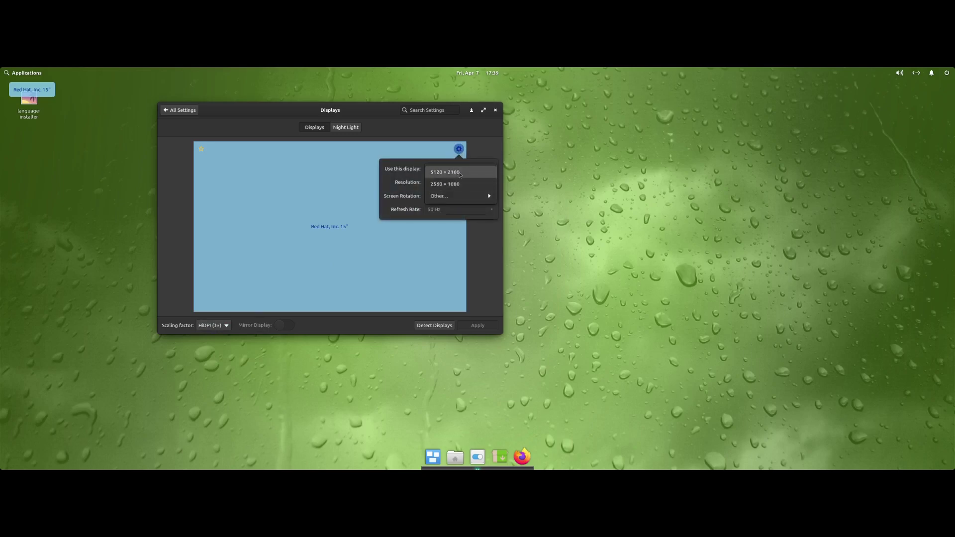
left_click(460, 174)
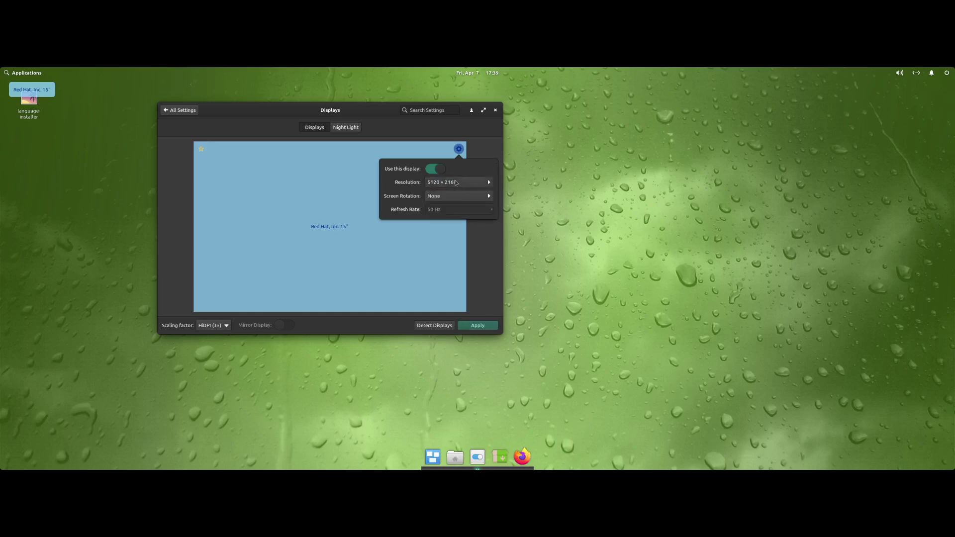
left_click(454, 184)
mouse_move(450, 209)
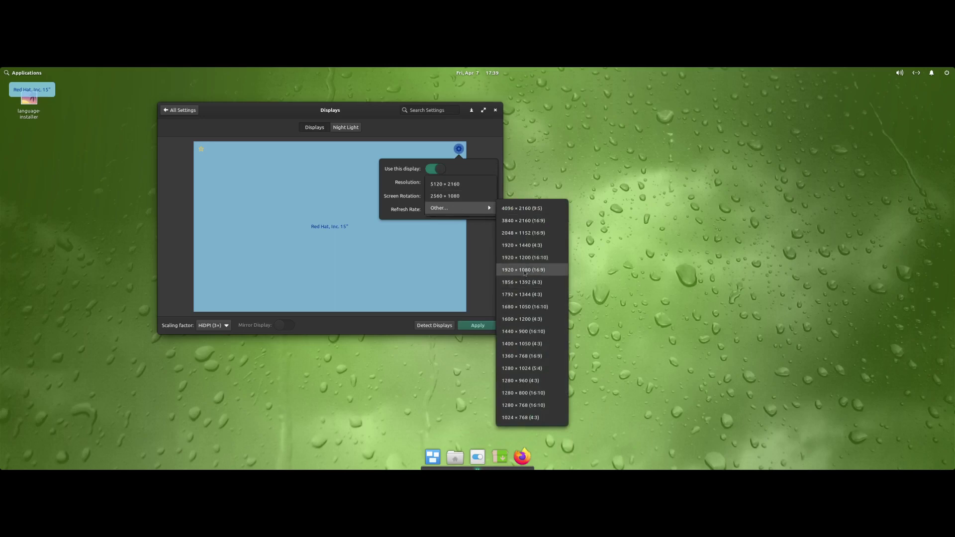
left_click(524, 270)
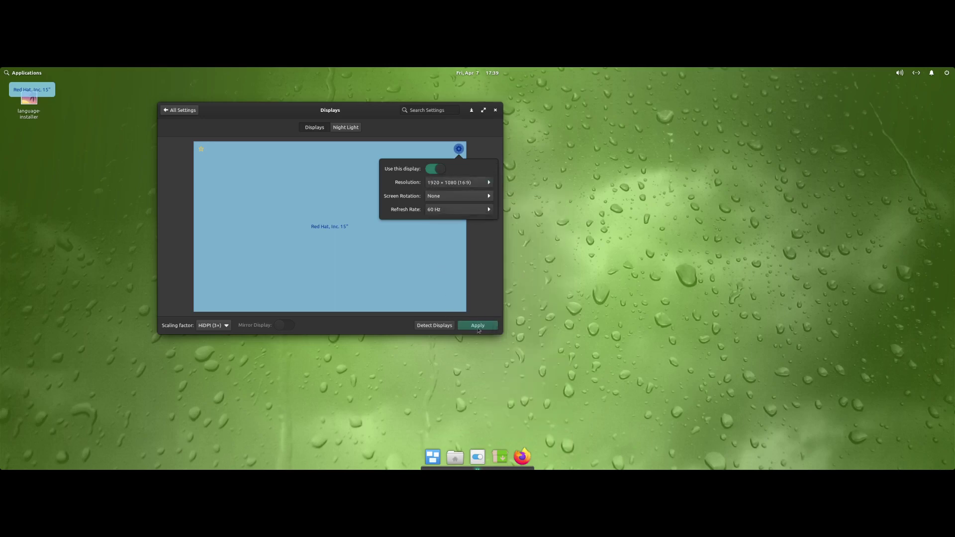
left_click(476, 328)
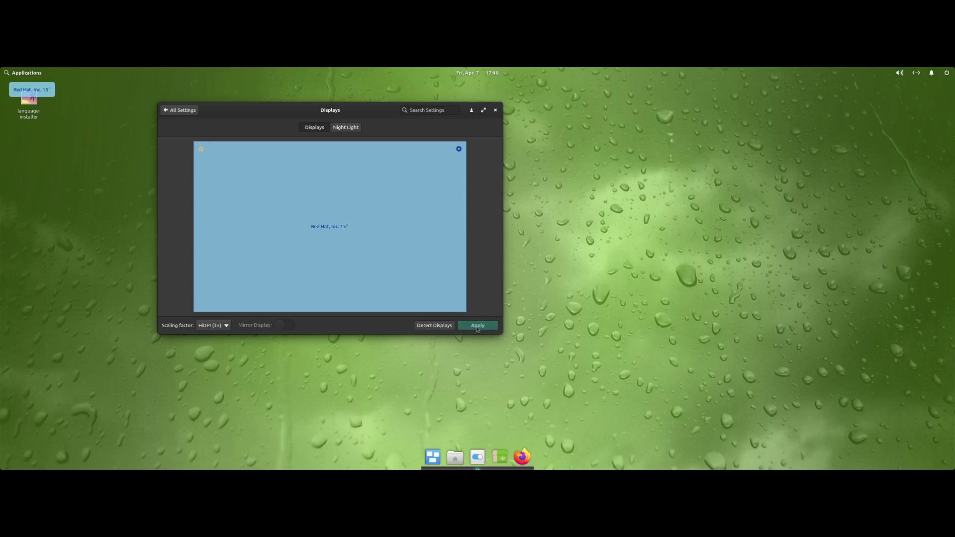
left_click(476, 327)
left_click_drag(371, 113, 515, 126)
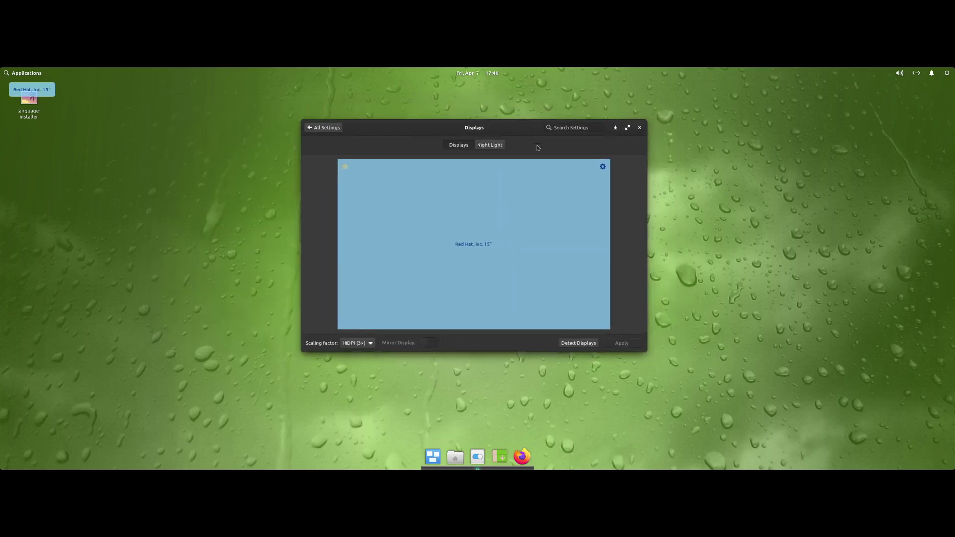
left_click(603, 167)
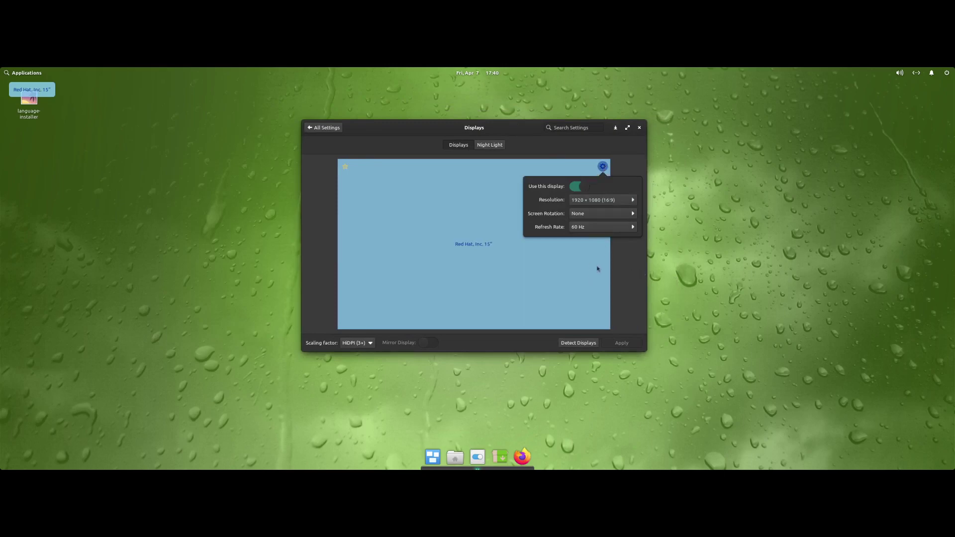
left_click(356, 342)
left_click(356, 343)
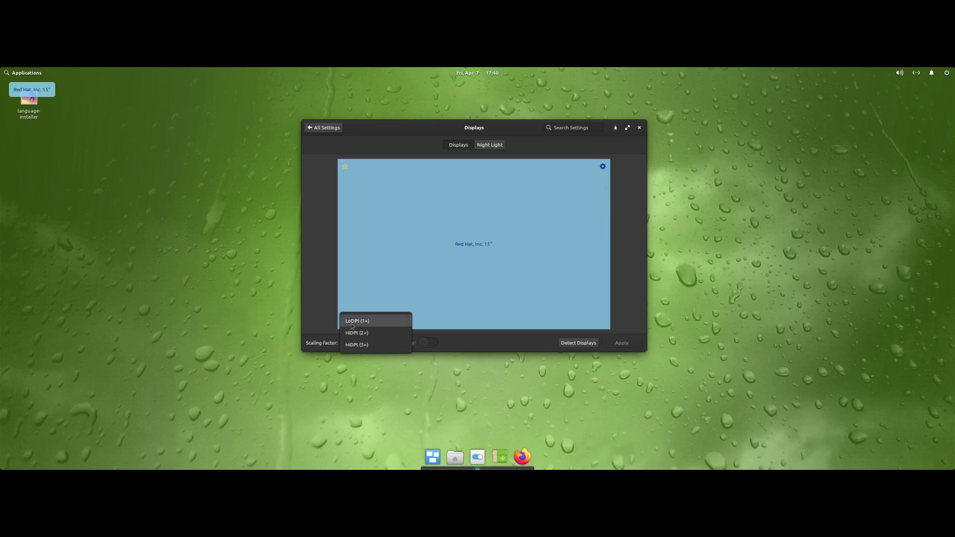
left_click(352, 322)
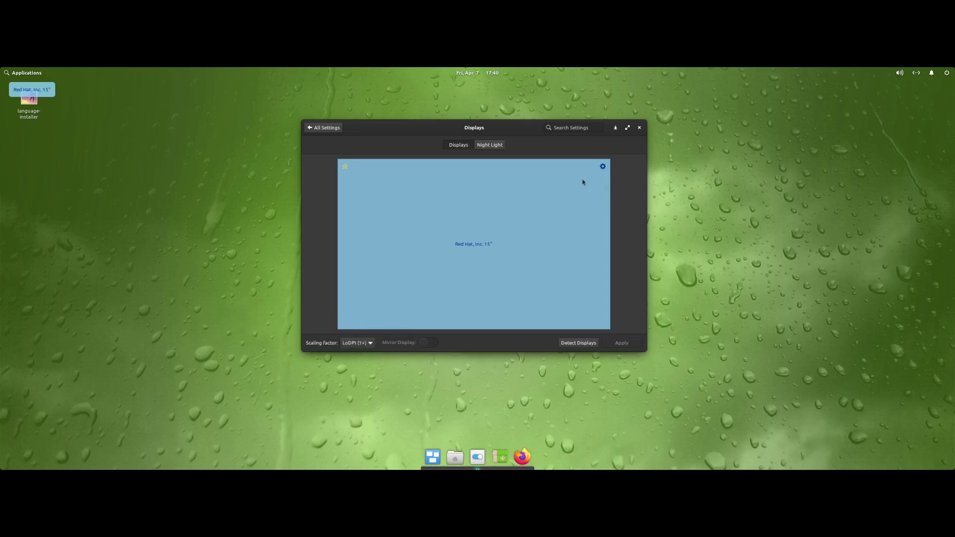
left_click(602, 166)
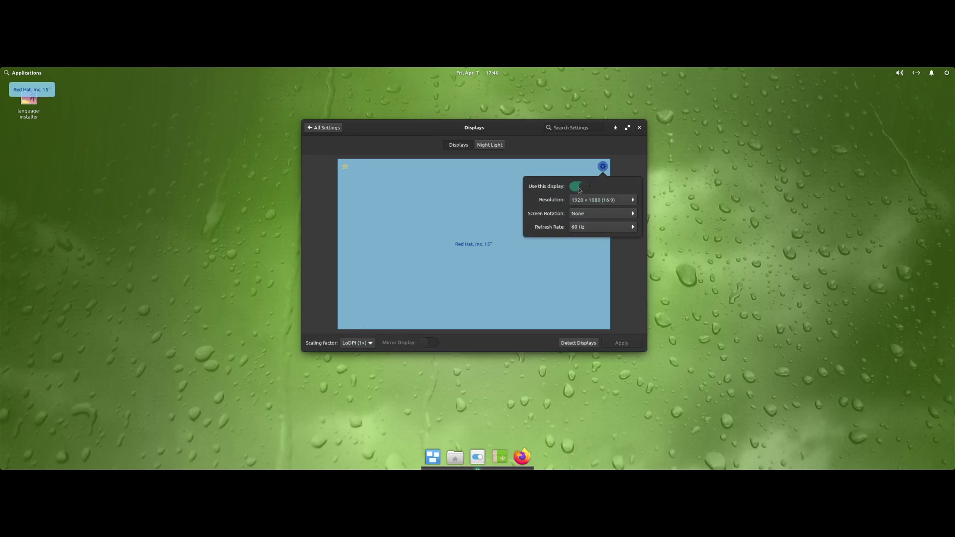
left_click(596, 200)
mouse_move(596, 202)
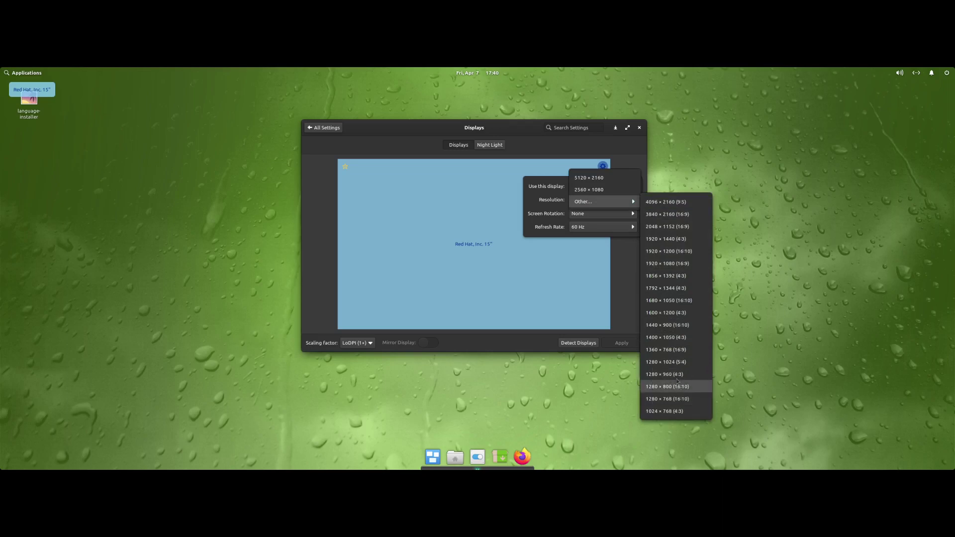
left_click(674, 268)
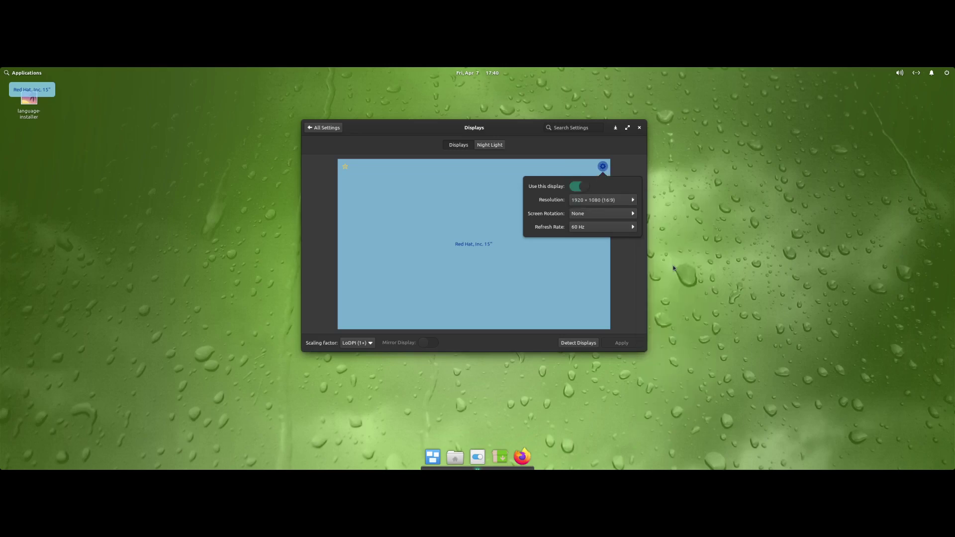
left_click(590, 219)
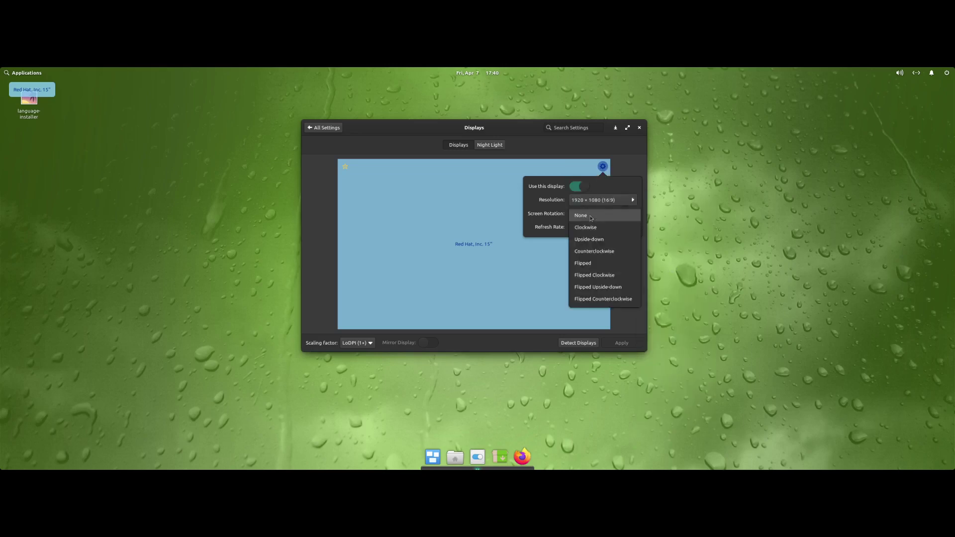
left_click(590, 218)
left_click(590, 218)
left_click(591, 218)
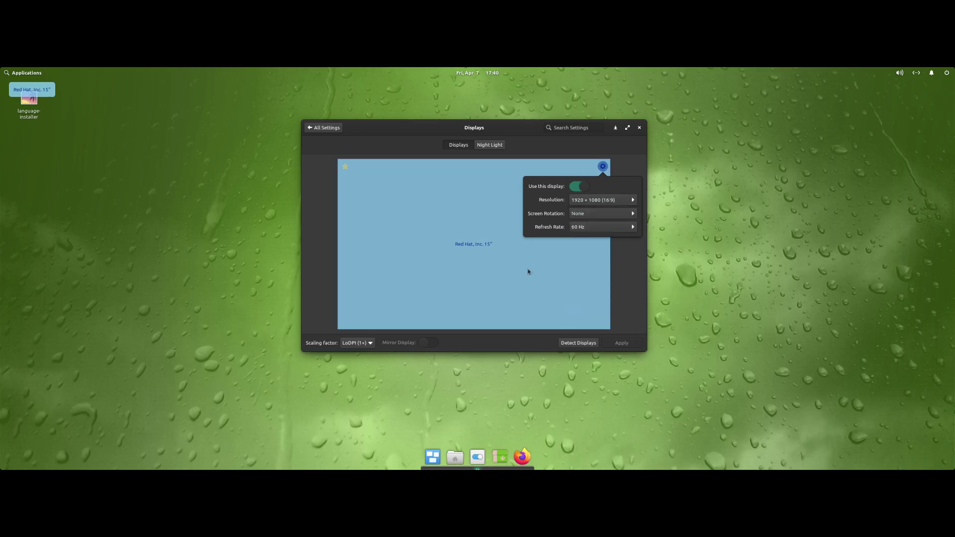
left_click(528, 271)
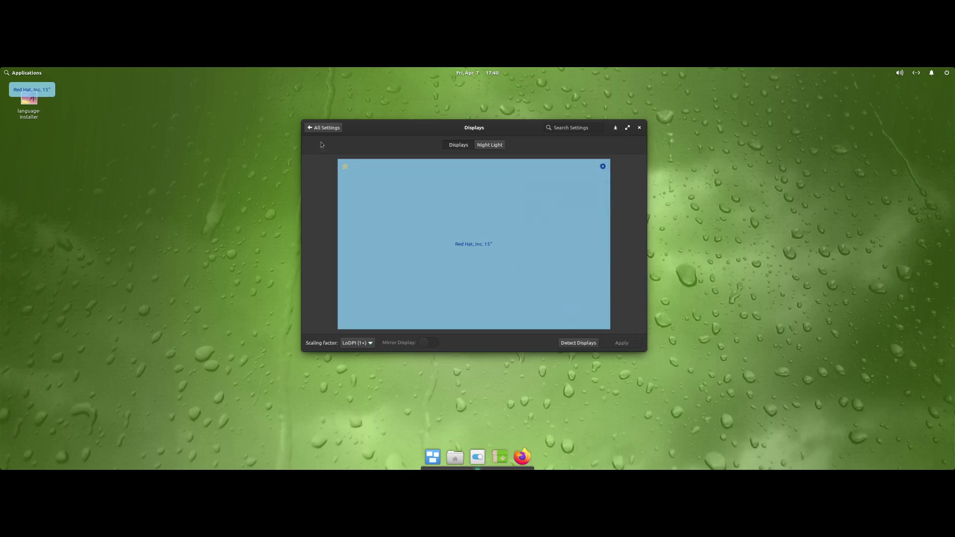
- Detect displays again and choose the 1920 × 1080 (16:9) resolution under Other…
left_click(564, 344)
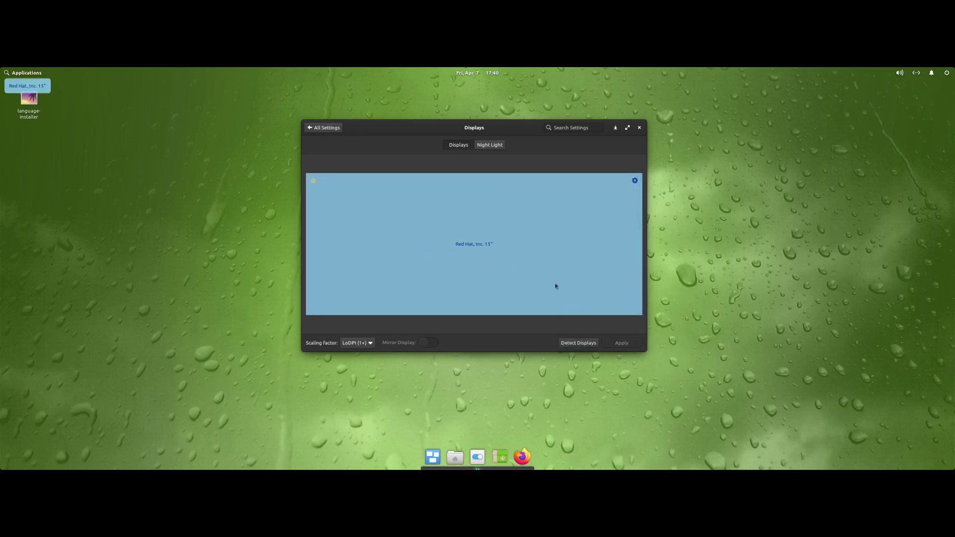
left_click(635, 181)
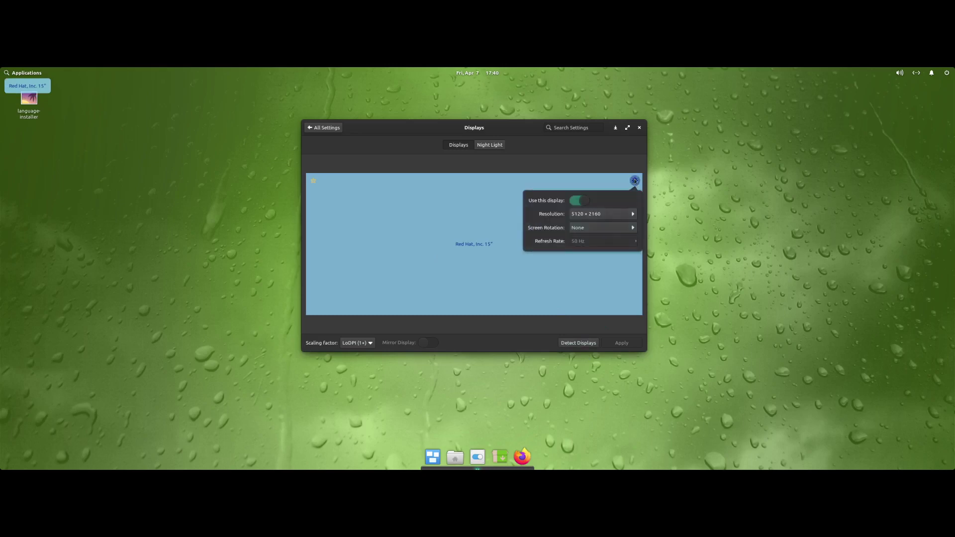
left_click(617, 215)
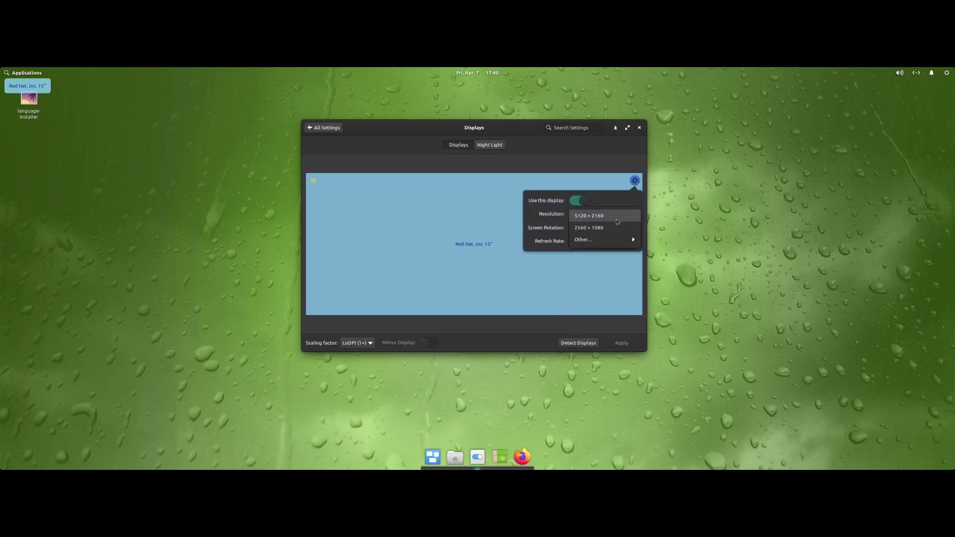
mouse_move(621, 241)
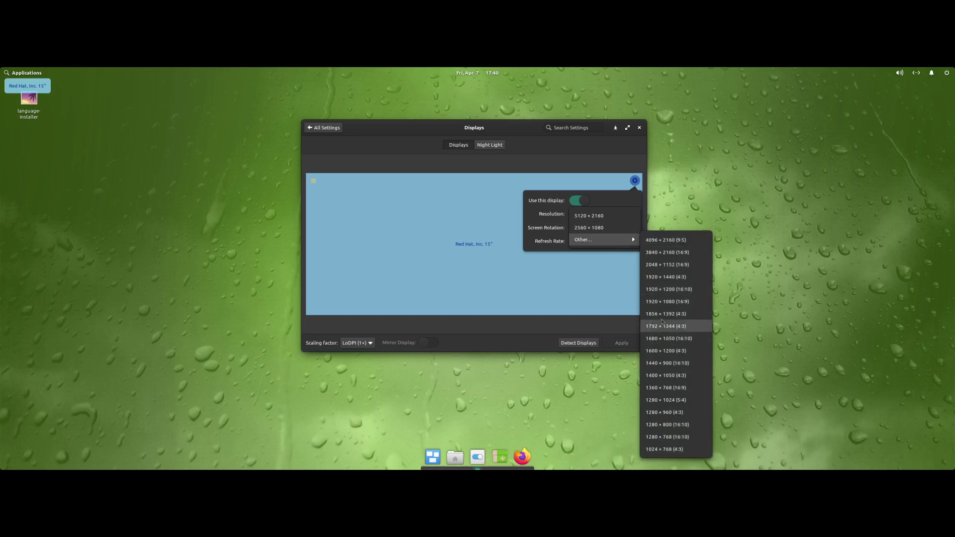
left_click(666, 302)
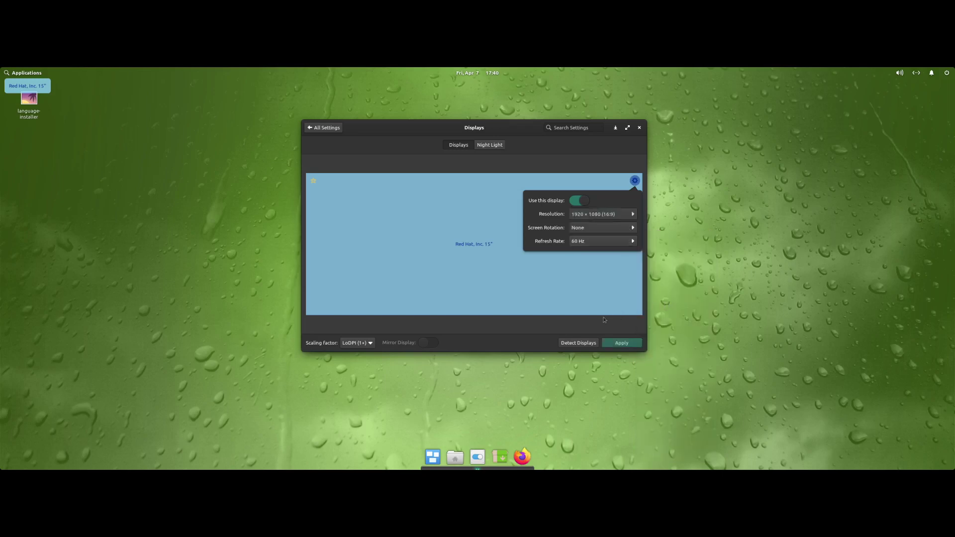
left_click(536, 299)
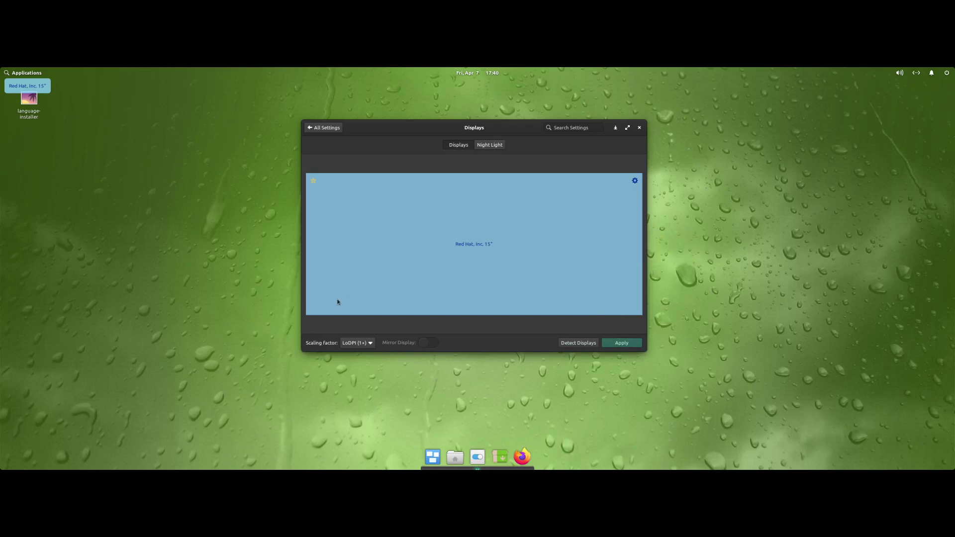
- Apply the new resolution, return to All Settings, and close System Settings
left_click(613, 345)
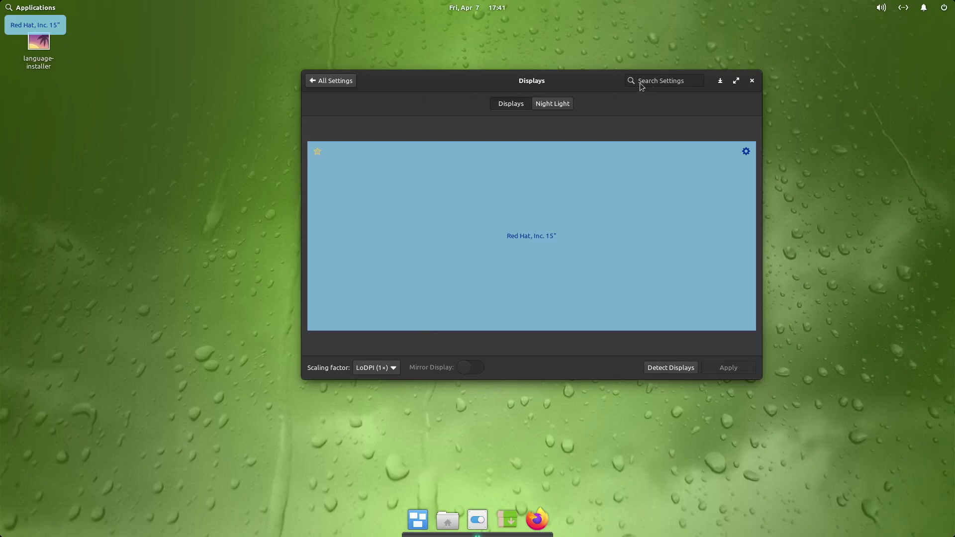
left_click(337, 83)
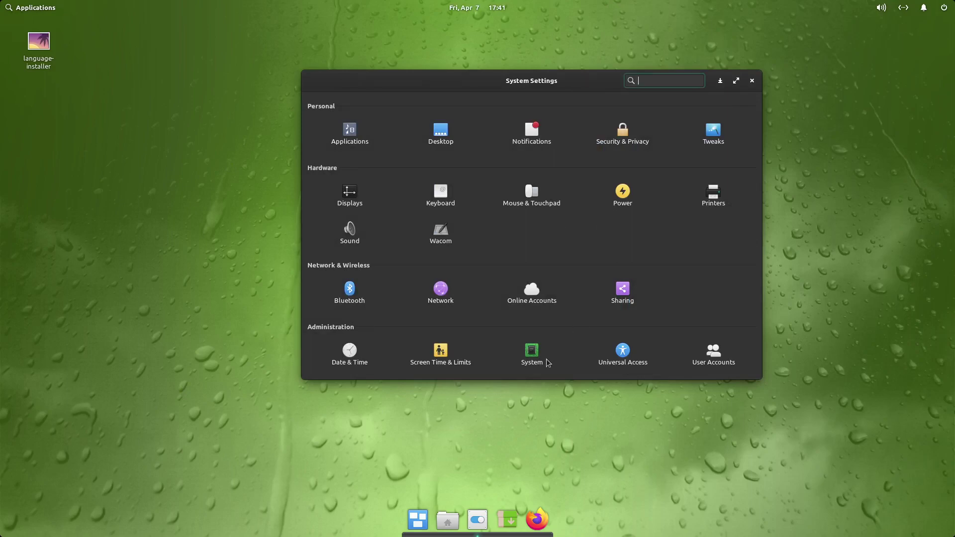
left_click(750, 83)
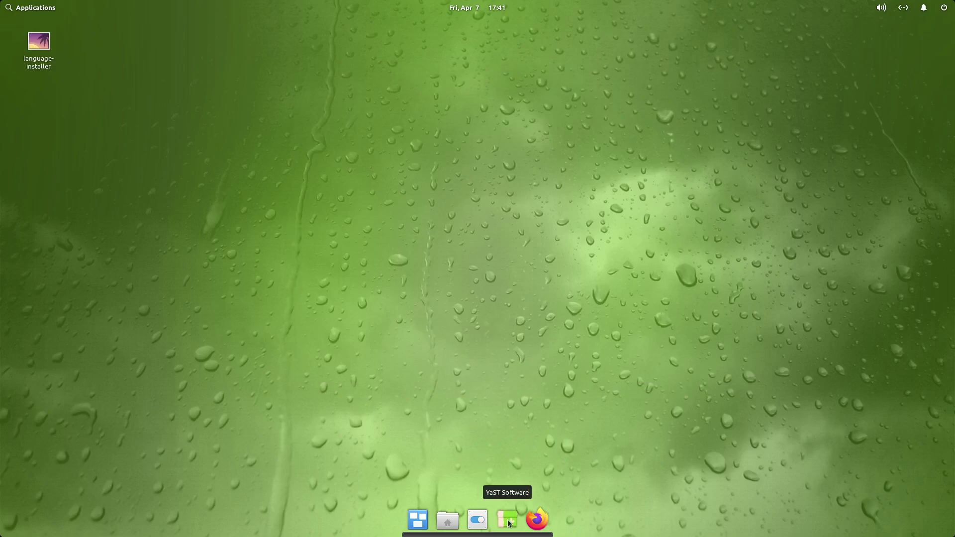
- Launch YaST Software with the root password and trust both repository GnuPG signing keys
left_click(504, 520)
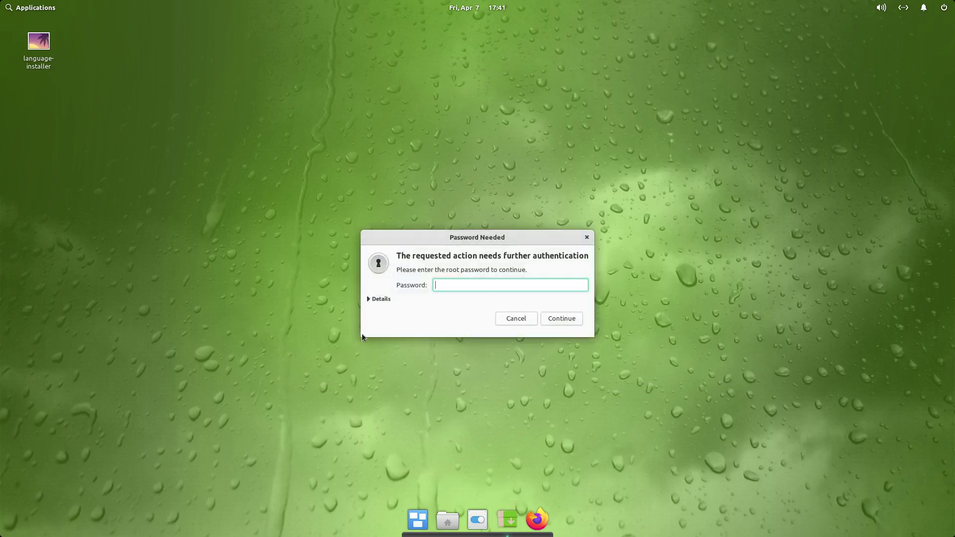
type("root")
key("Return")
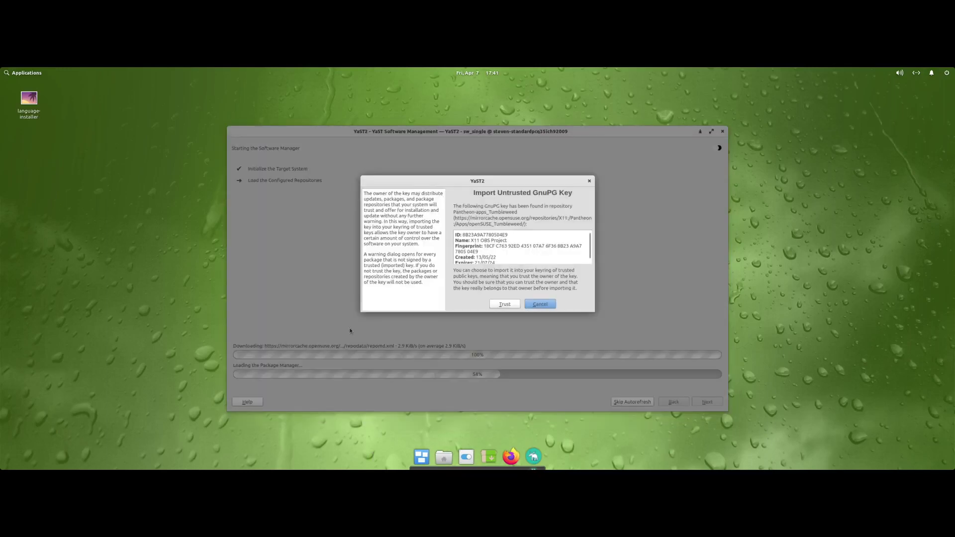
left_click(504, 304)
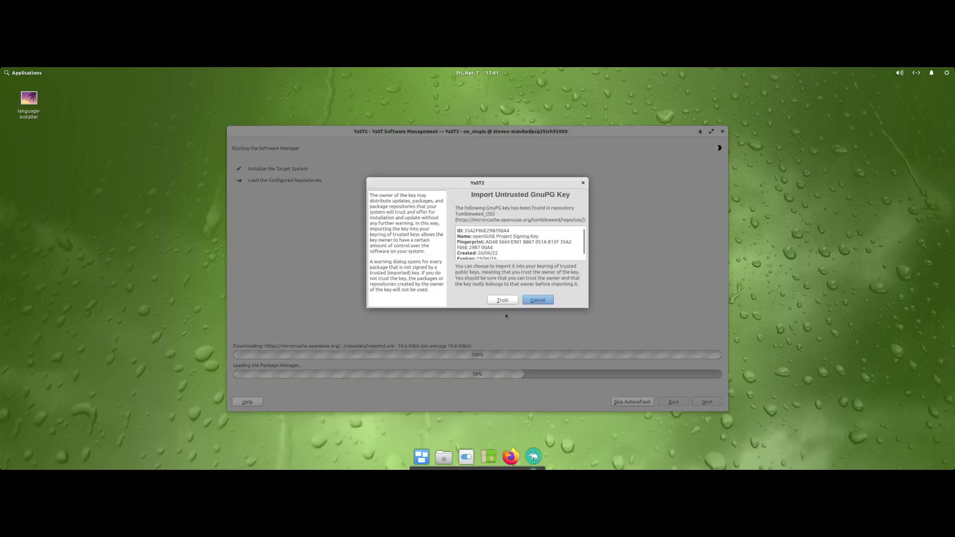
left_click(502, 302)
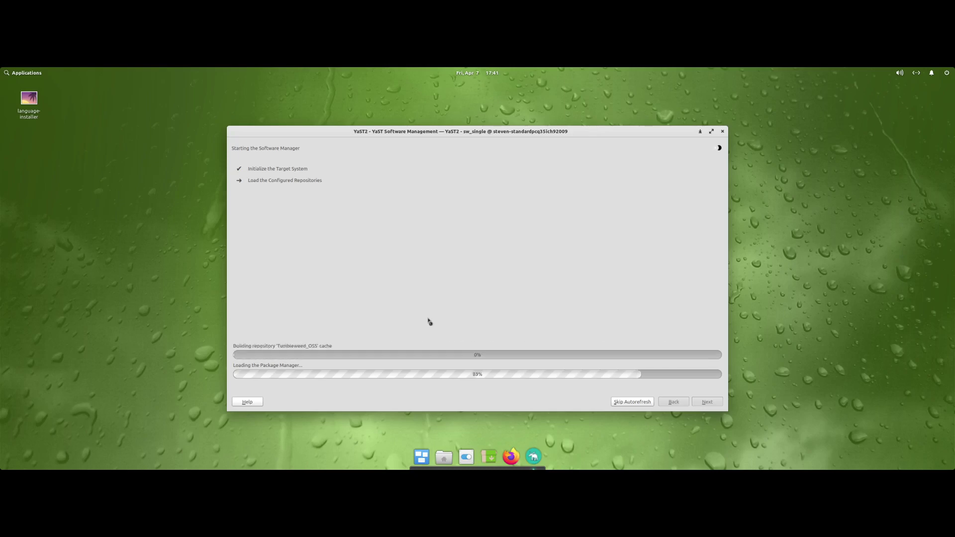
- In System Settings' Displays page, apply a 1920 × 1080 (16:9) monitor resolution
left_click(8, 74)
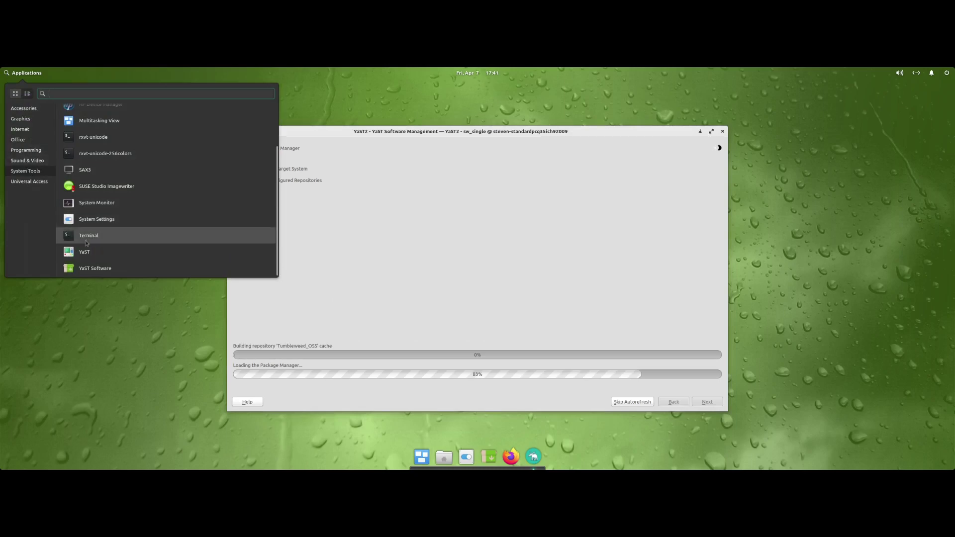
left_click(93, 220)
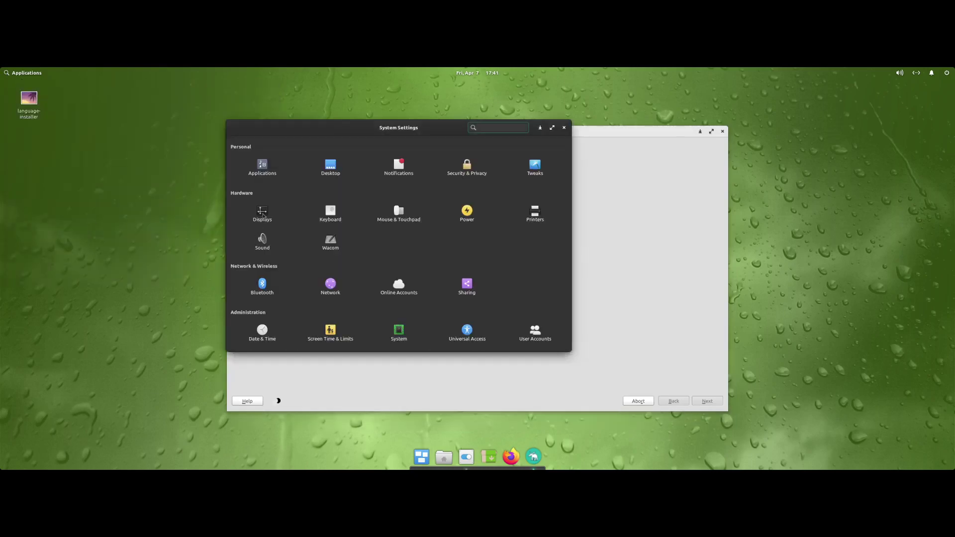
left_click(262, 215)
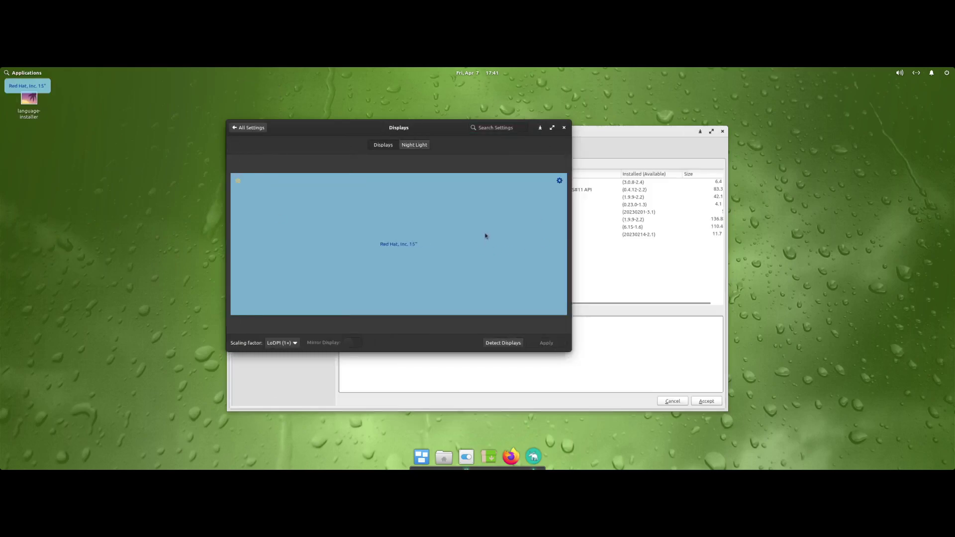
left_click(559, 181)
left_click(535, 215)
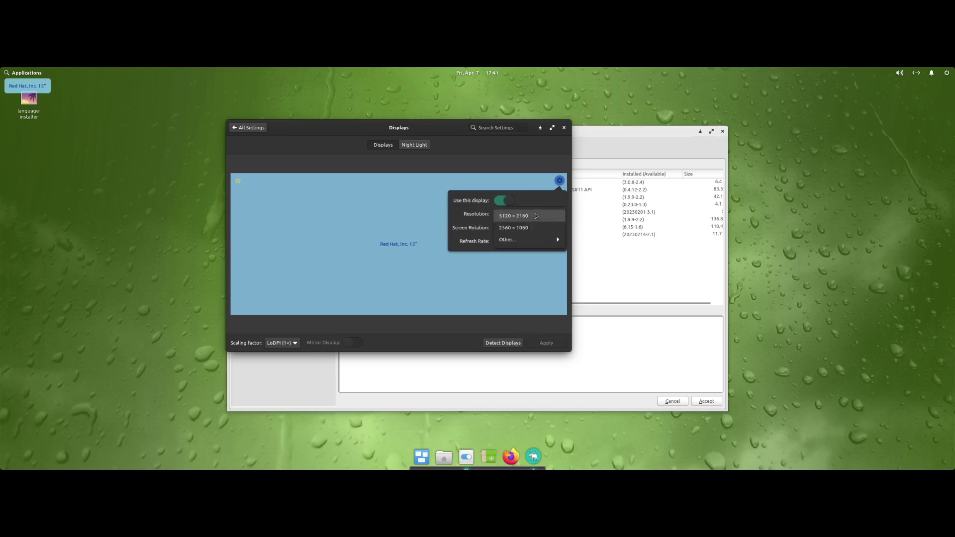
mouse_move(542, 240)
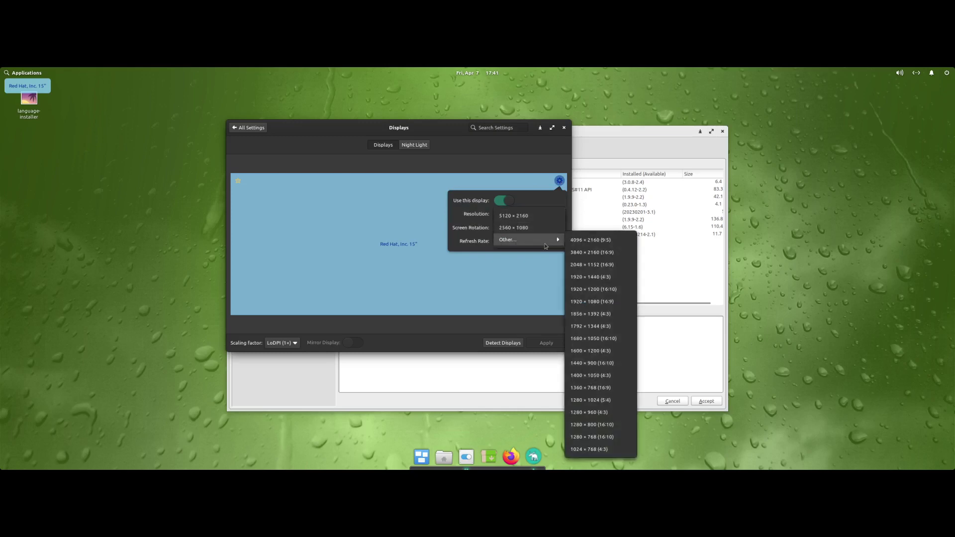
left_click(583, 301)
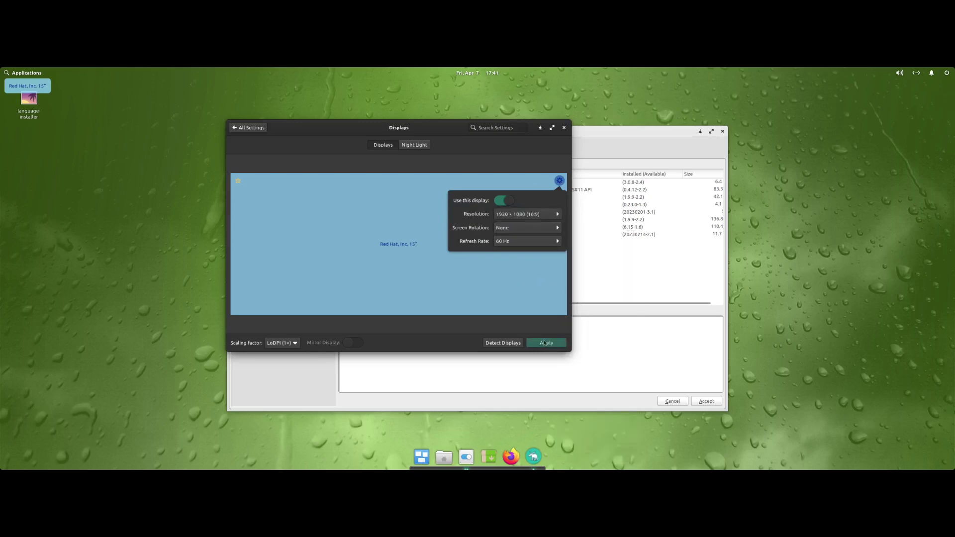
left_click(544, 342)
left_click(544, 343)
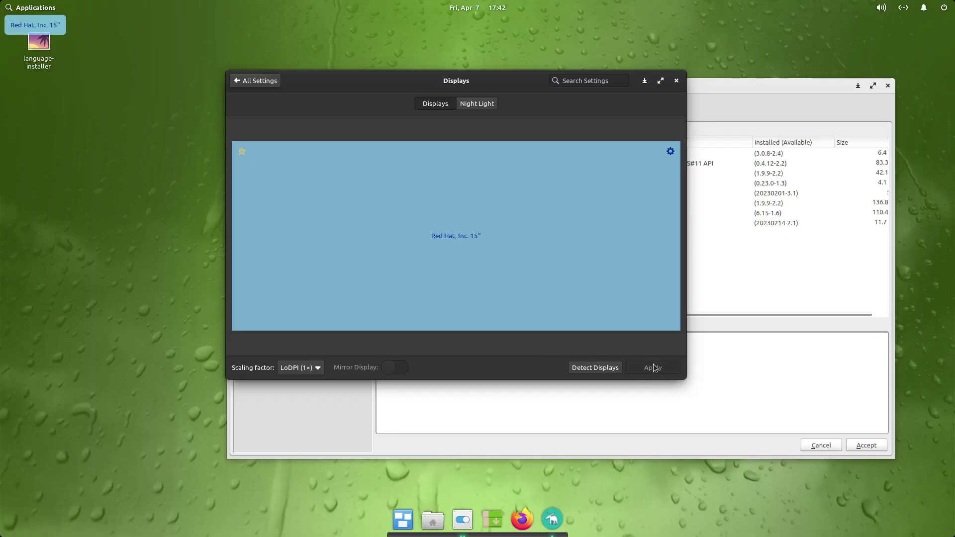
- Close System Settings, move the package manager window, and browse its Search, Repositories and Languages views
left_click(676, 82)
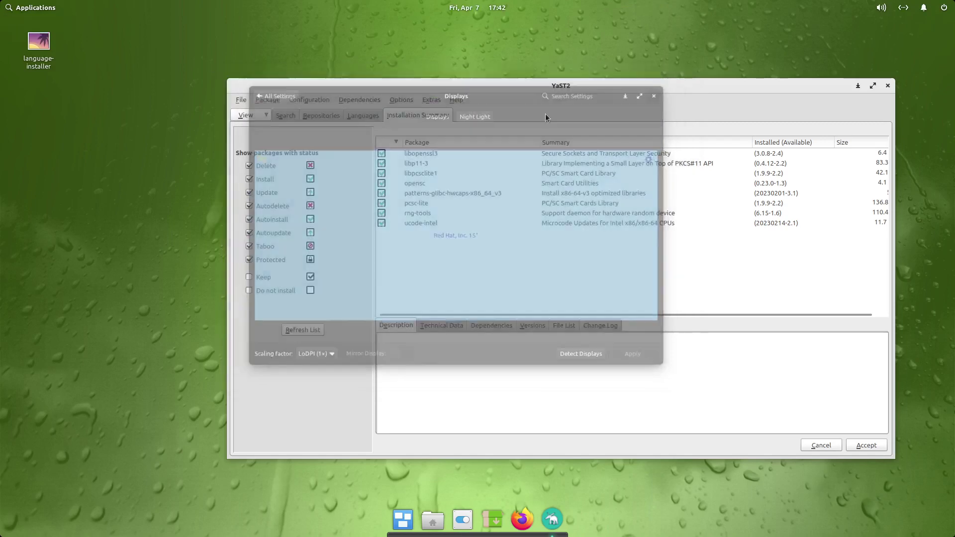
left_click_drag(472, 90, 401, 60)
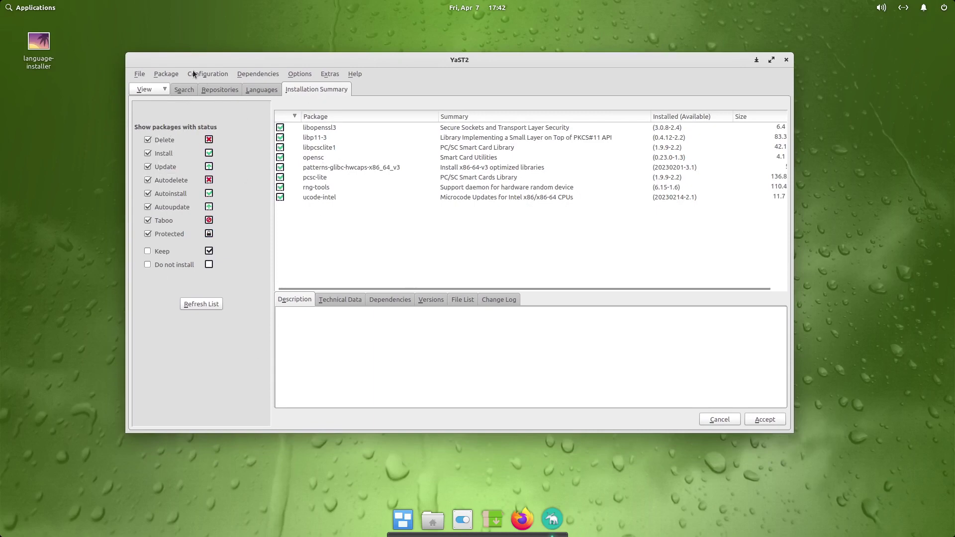
left_click(184, 89)
left_click(219, 91)
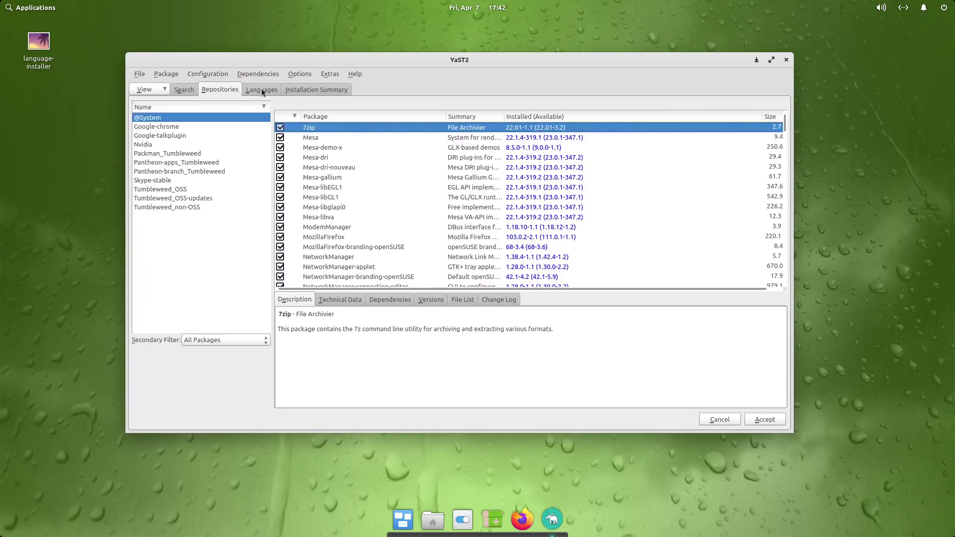
left_click(261, 91)
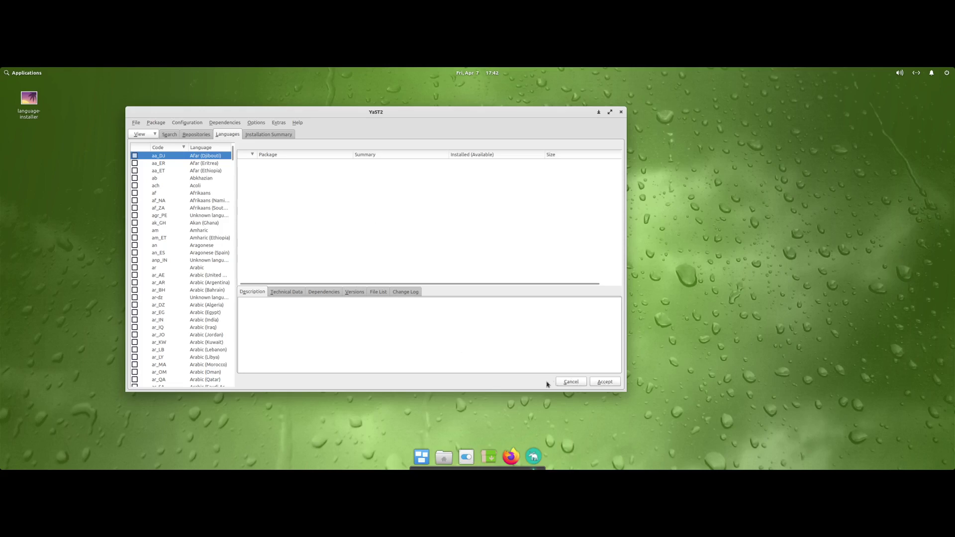
- Open and dismiss the Configuration menu and desktop context menu, then launch System Settings
left_click(181, 126)
left_click(181, 126)
right_click(728, 152)
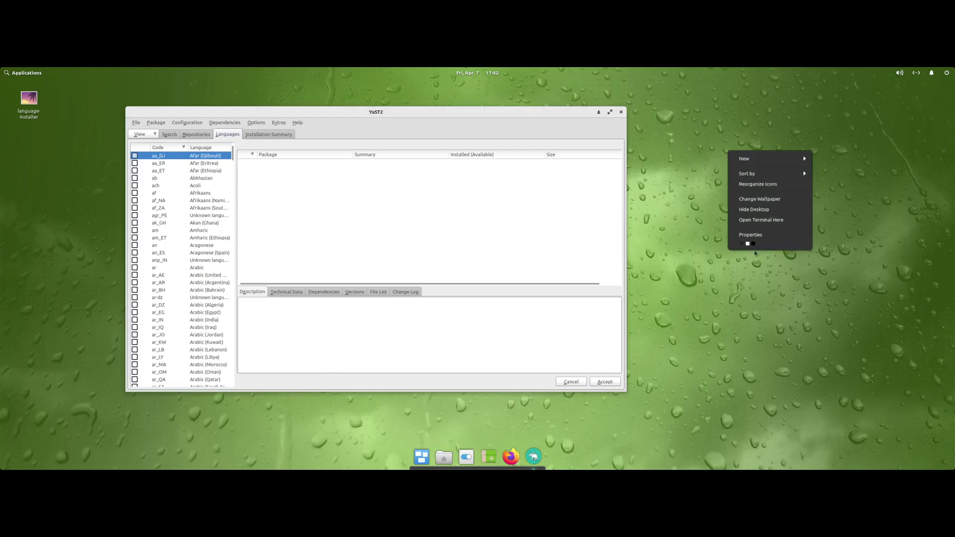
left_click(747, 244)
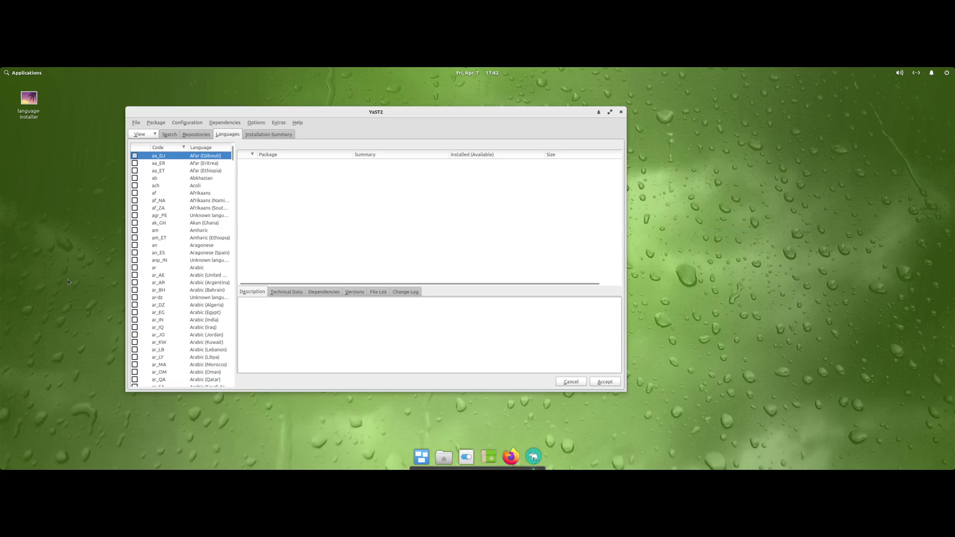
left_click(465, 457)
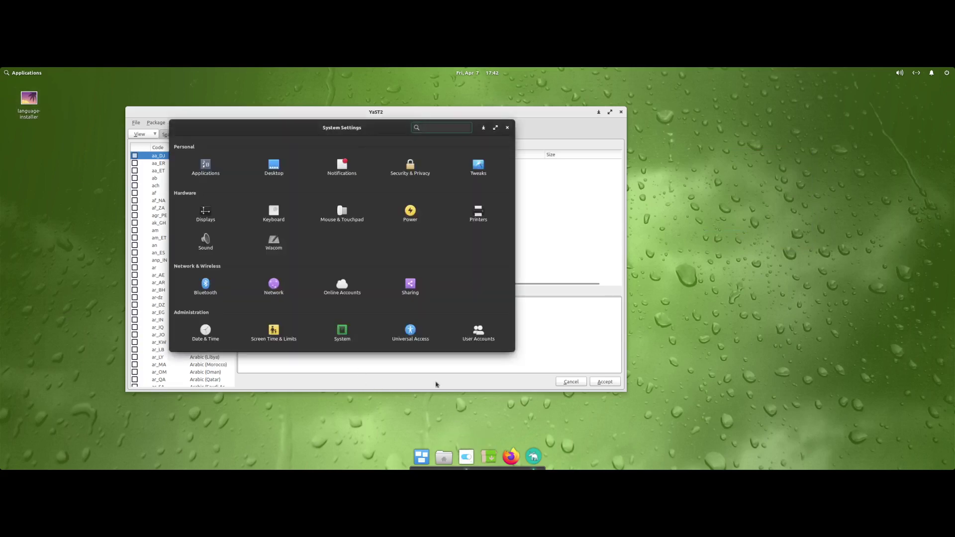
- In Displays, mark the monitor as primary and apply 1920 × 1200 (16:10) resolution
left_click(203, 219)
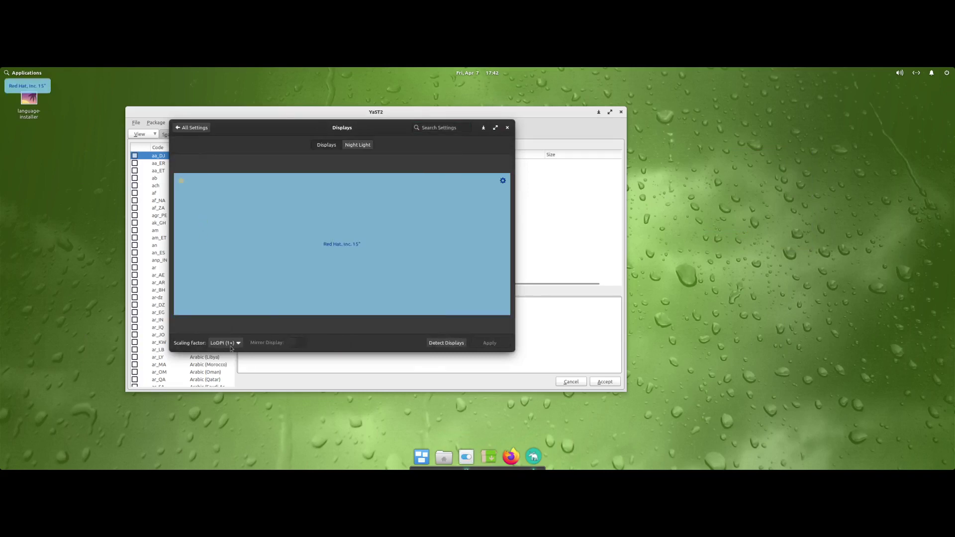
left_click(183, 184)
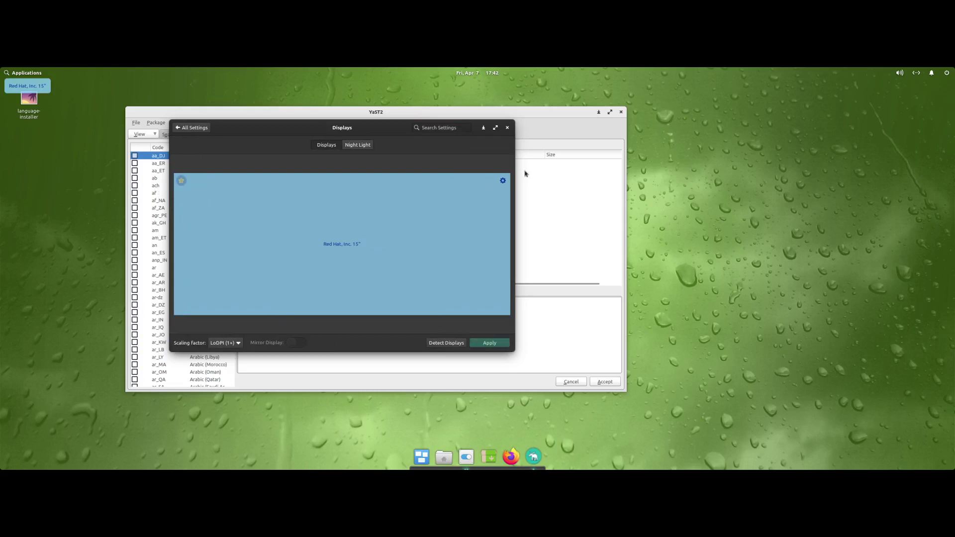
left_click(502, 181)
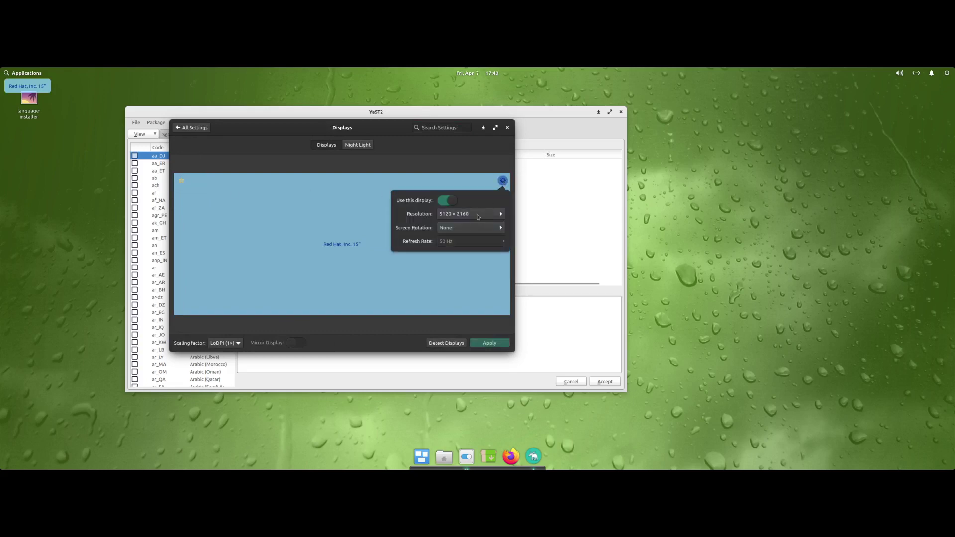
left_click(477, 214)
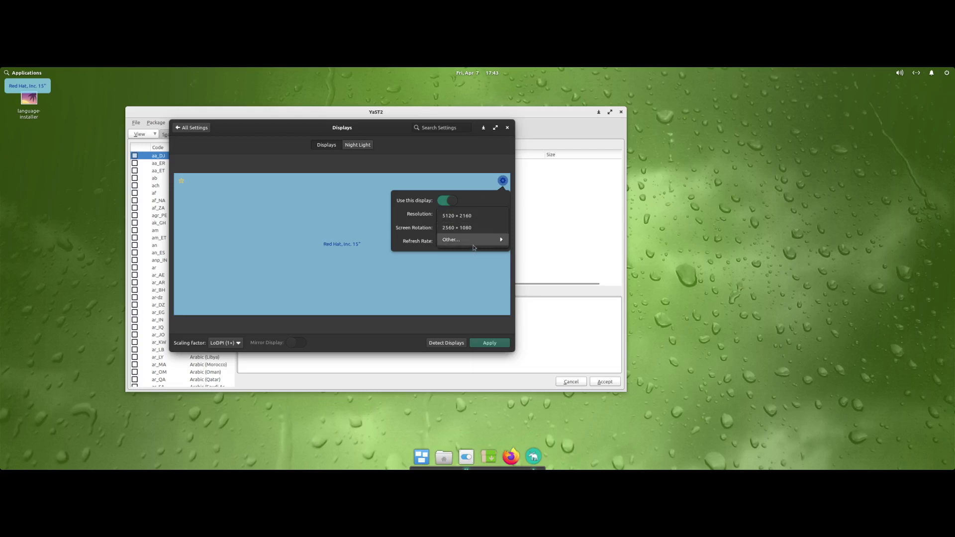
mouse_move(473, 240)
left_click(531, 289)
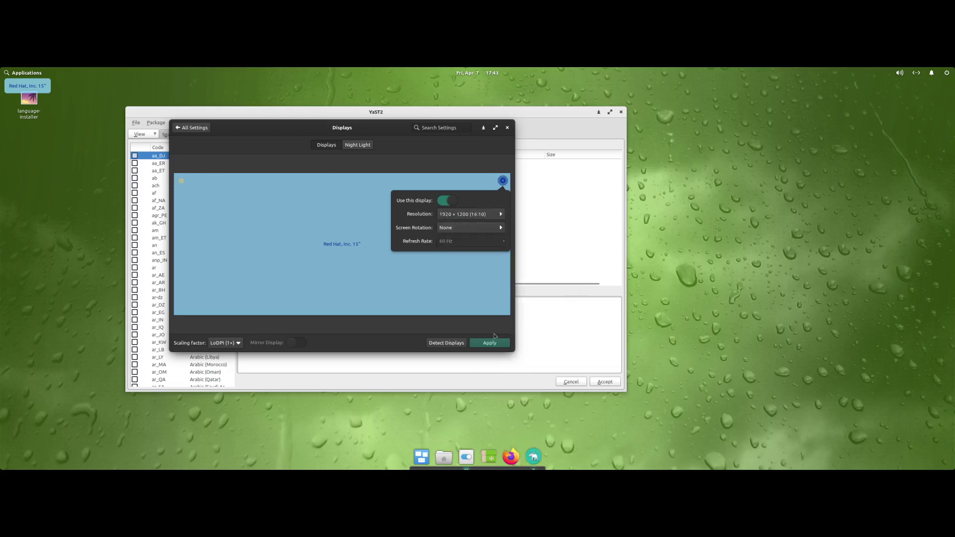
left_click(489, 343)
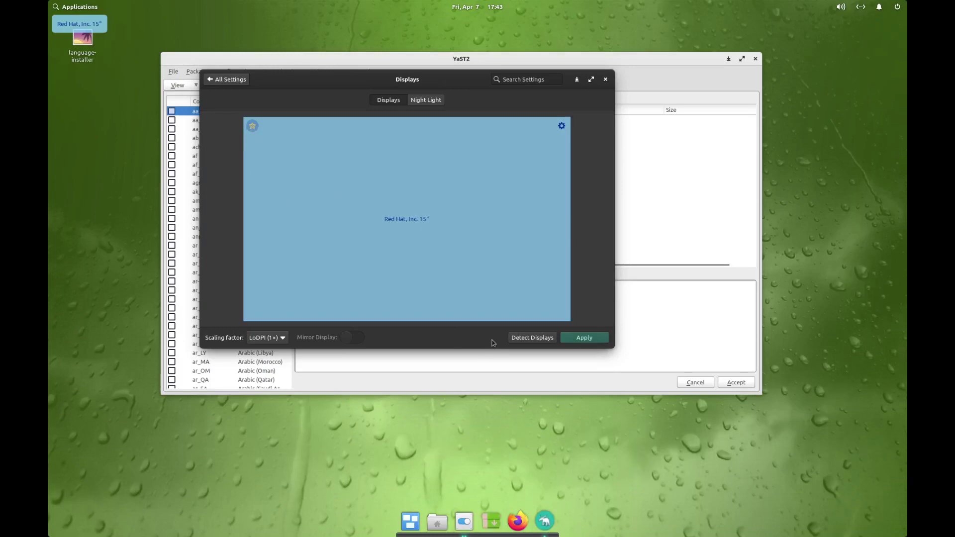
- Recheck the monitor settings, apply the display settings again, and close System Settings
left_click(561, 127)
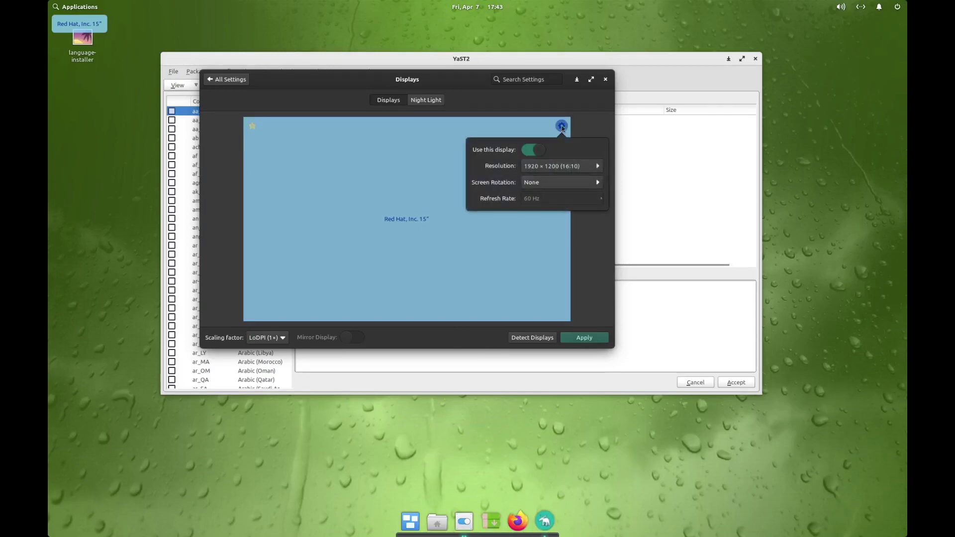
left_click(561, 127)
left_click(581, 339)
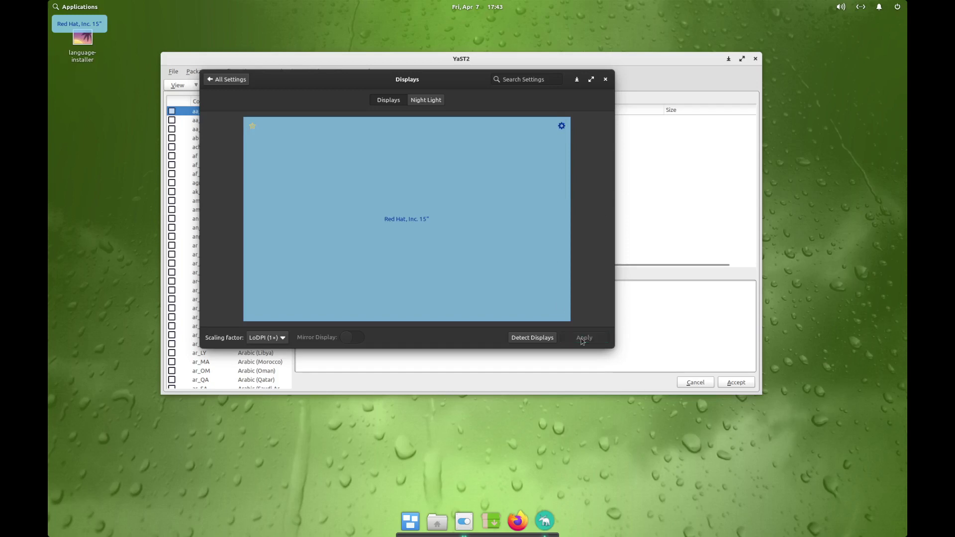
left_click(606, 80)
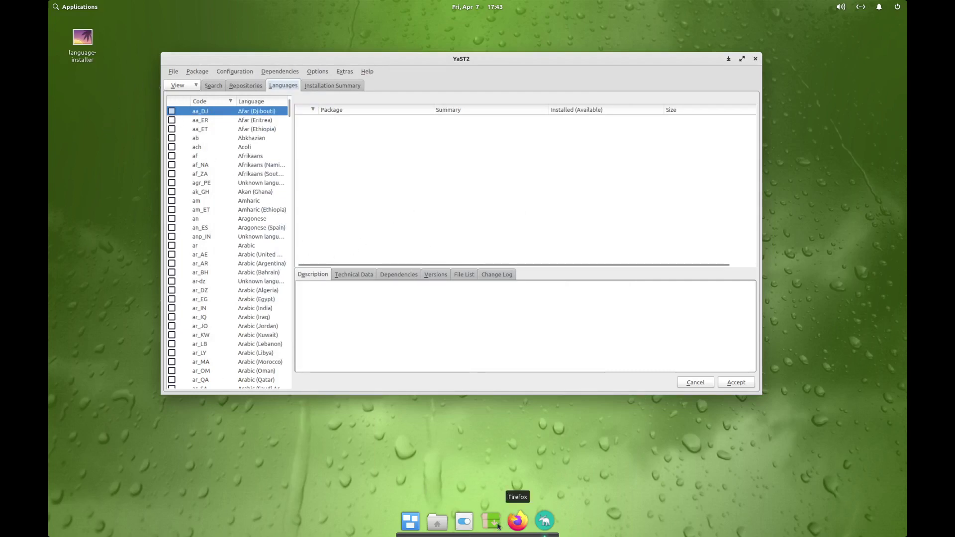
- Relaunch System Settings, apply 1920 × 1080 (16:9) resolution in Displays, and close it
left_click(468, 527)
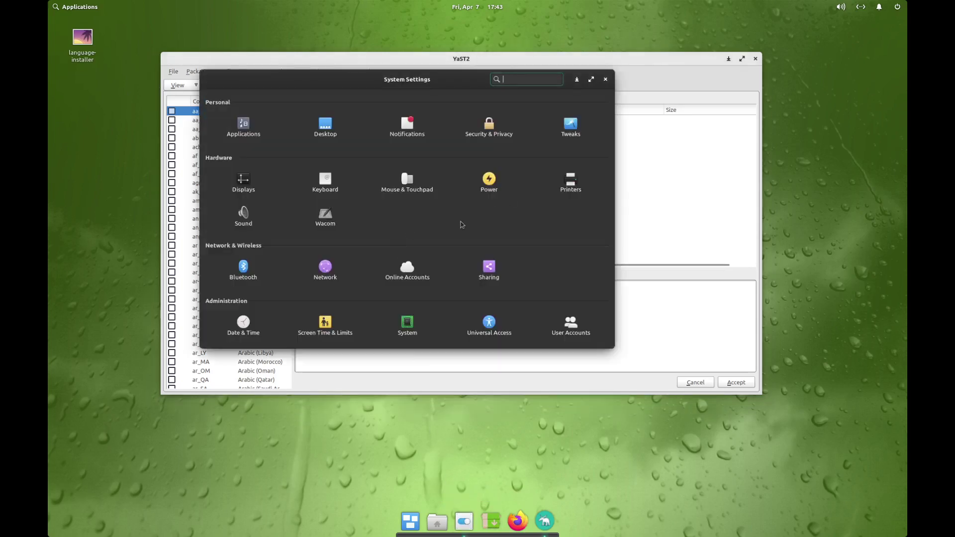
left_click(246, 183)
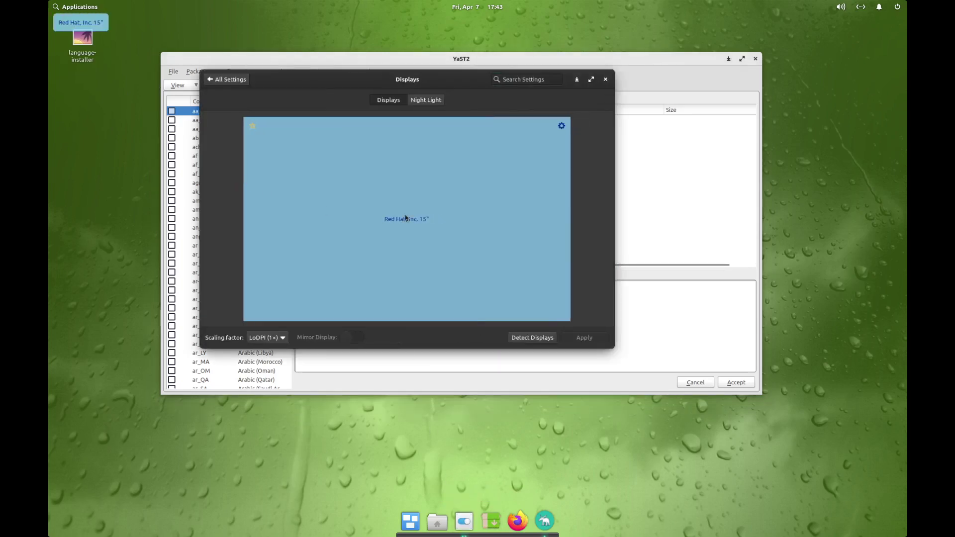
left_click(563, 126)
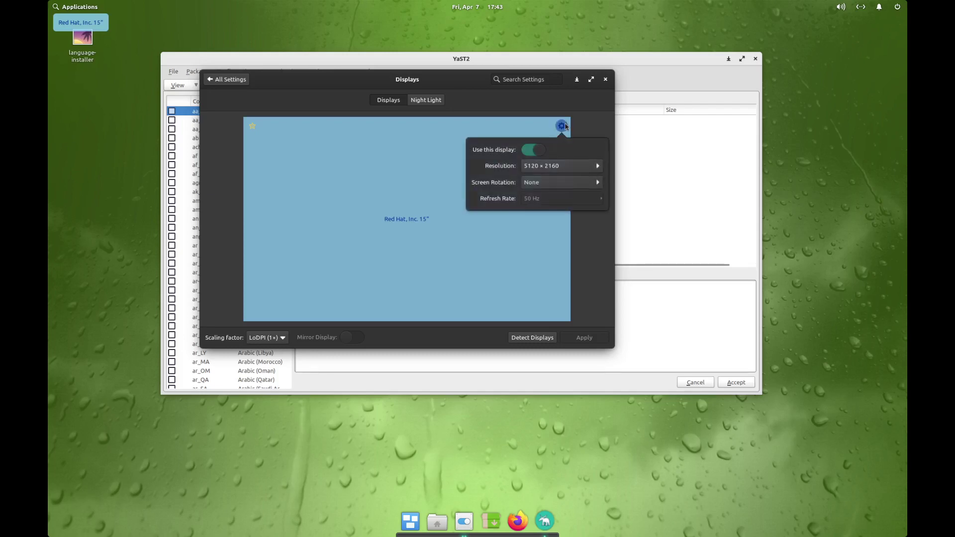
left_click(599, 167)
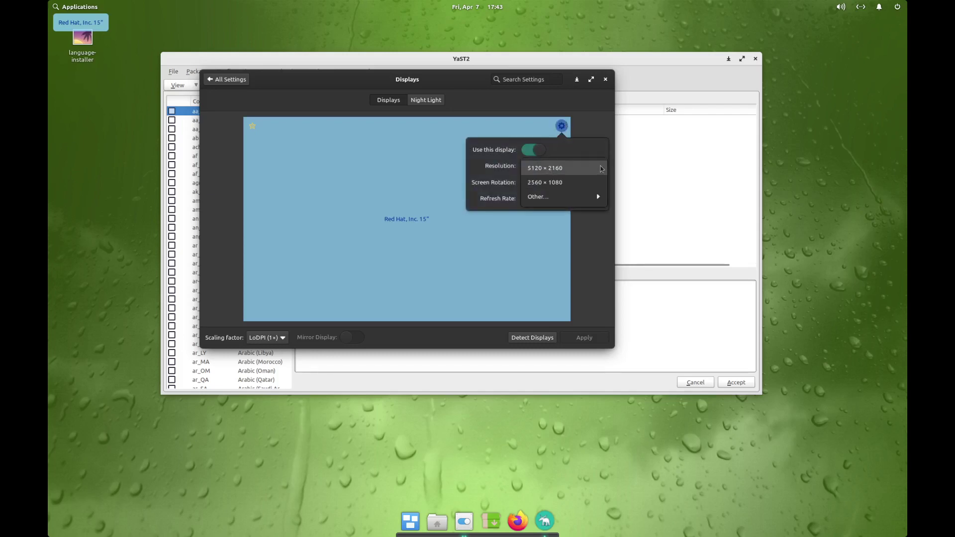
mouse_move(595, 203)
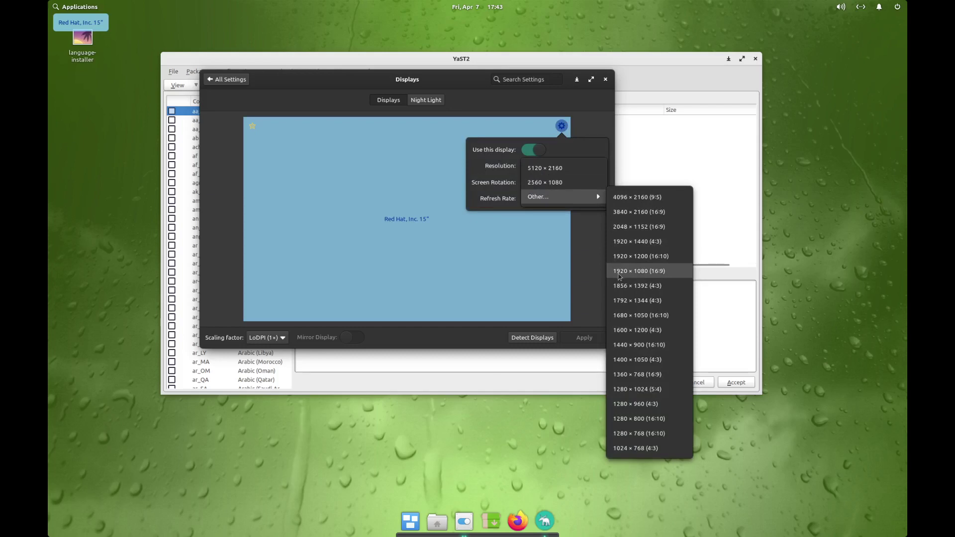
left_click(619, 275)
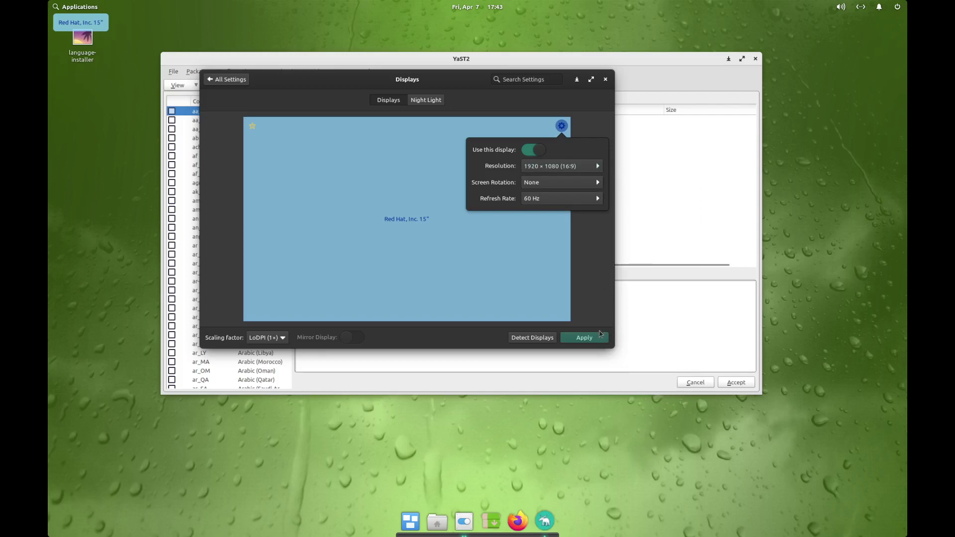
left_click(539, 292)
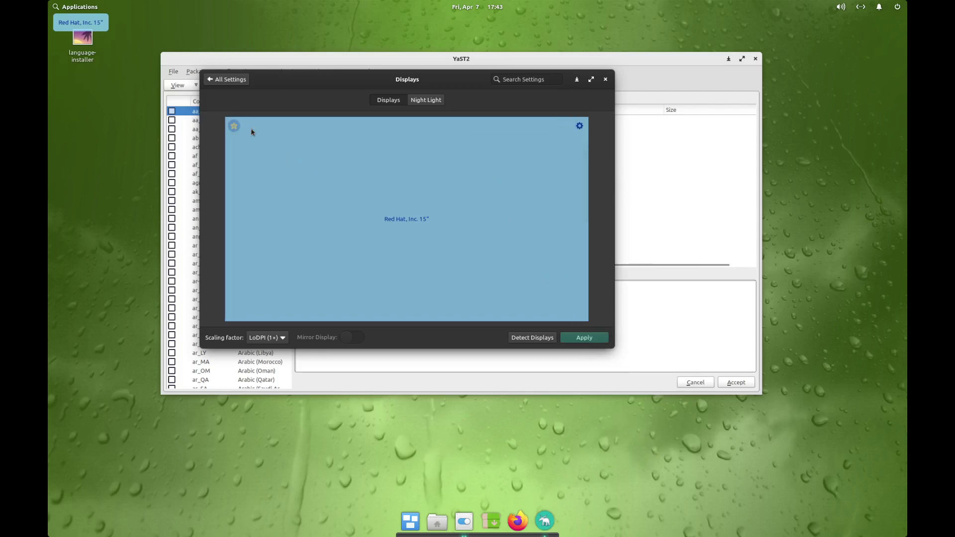
left_click(586, 340)
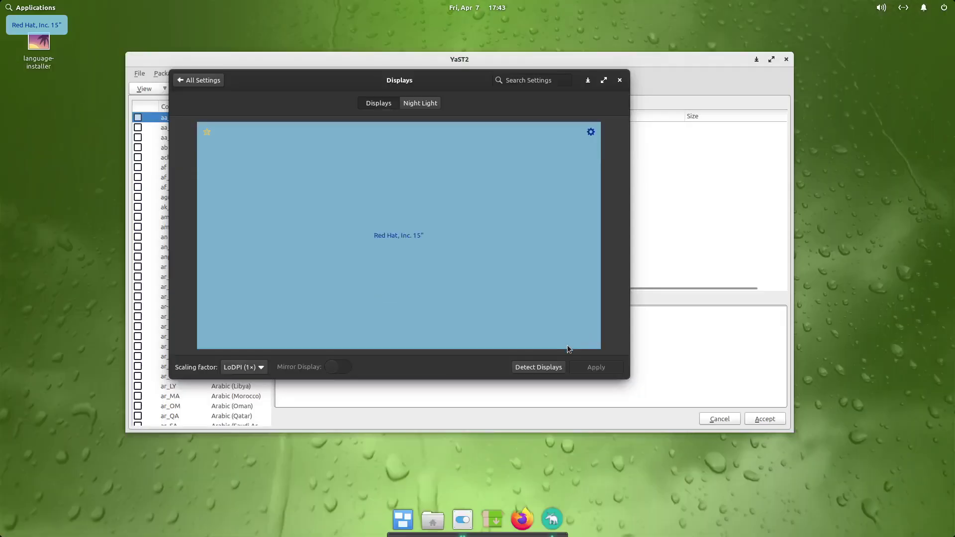
left_click(620, 80)
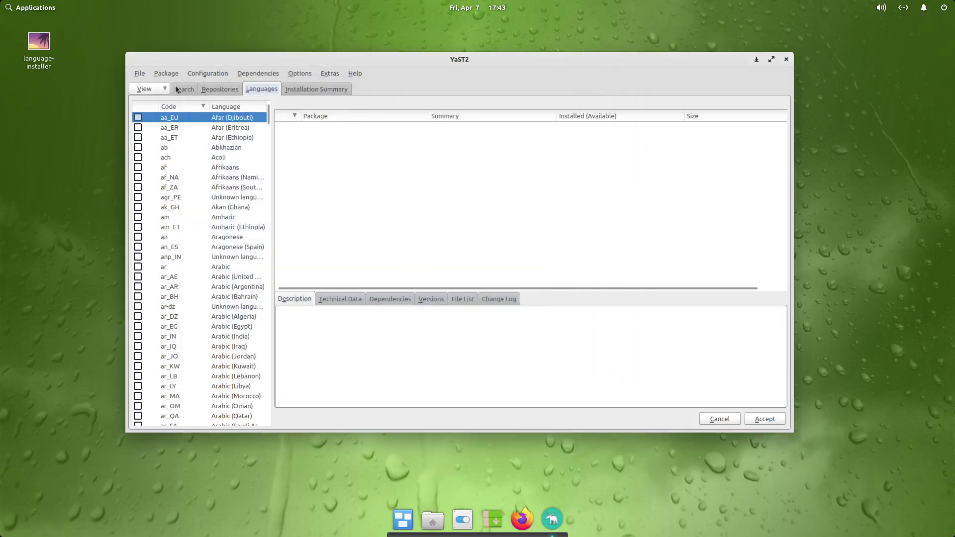
- Glance at YaST's Package and File menus, then close the YaST2 package manager
left_click(159, 75)
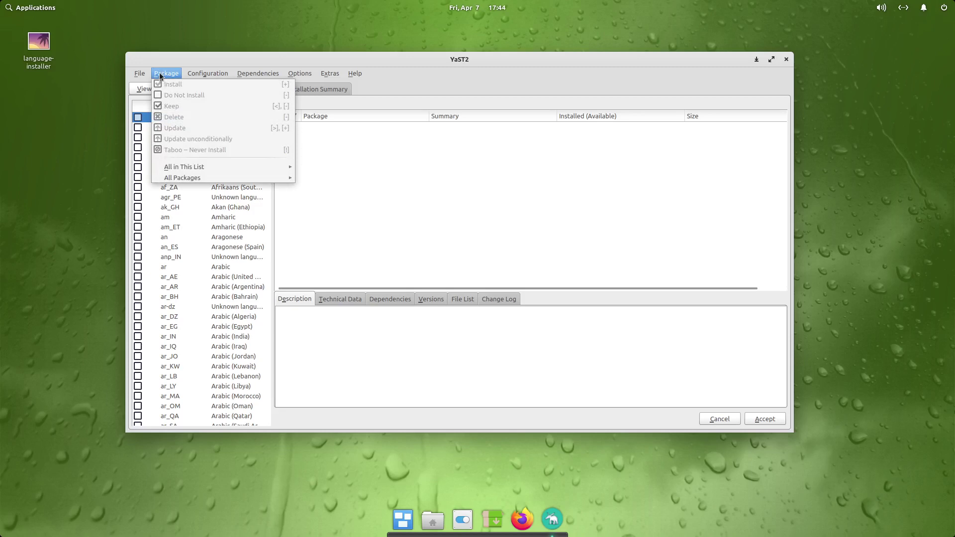
left_click(151, 72)
left_click(140, 73)
left_click(140, 74)
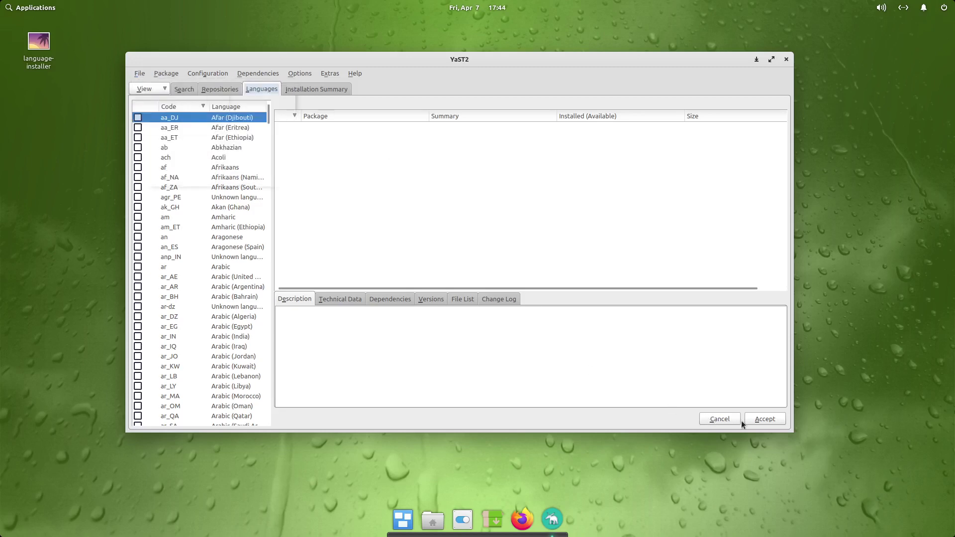
left_click(786, 60)
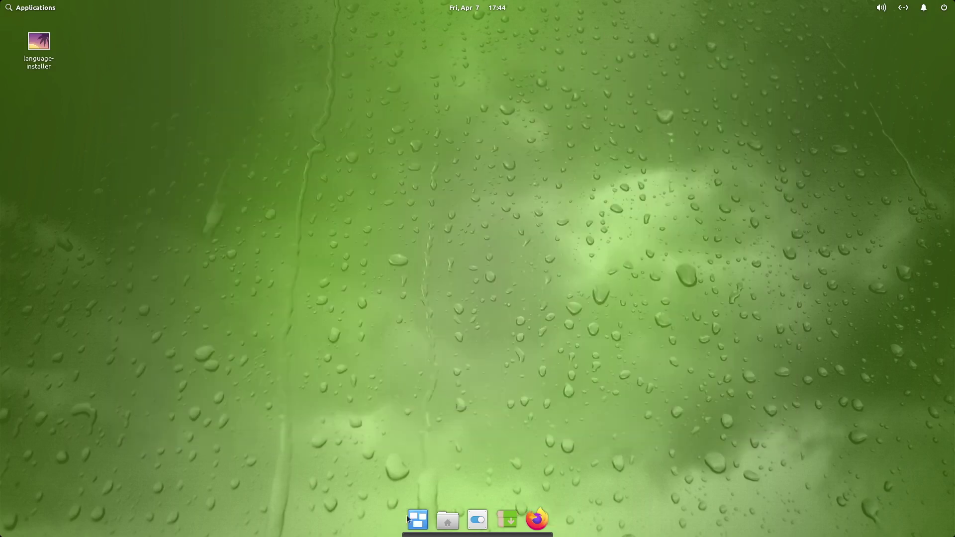
- Visit the workspace overview, then view the Graphics, Internet and Office application categories
left_click(417, 519)
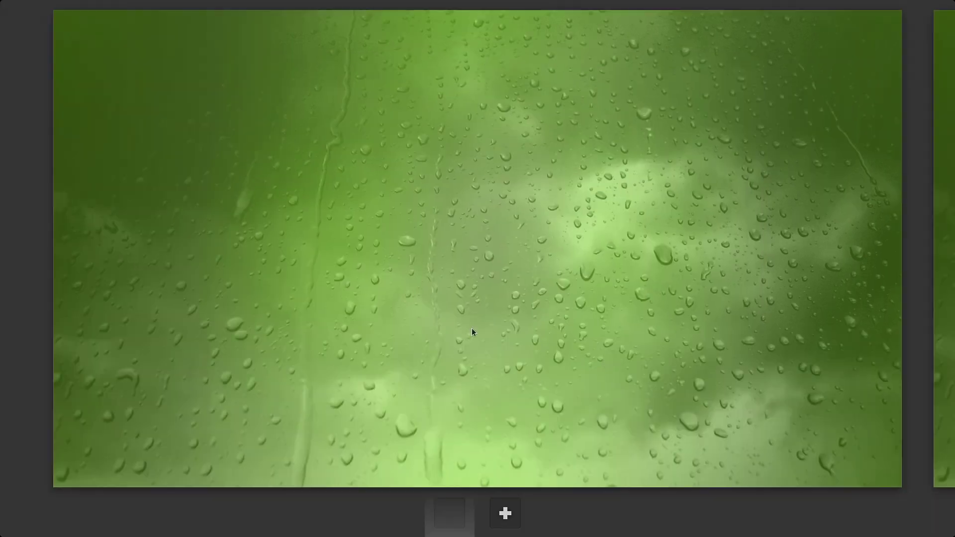
left_click(472, 328)
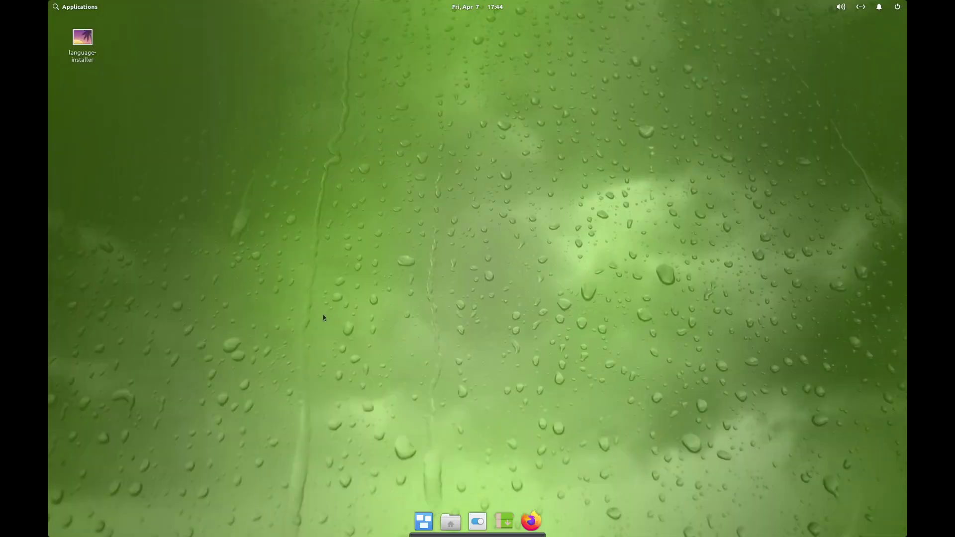
left_click(59, 11)
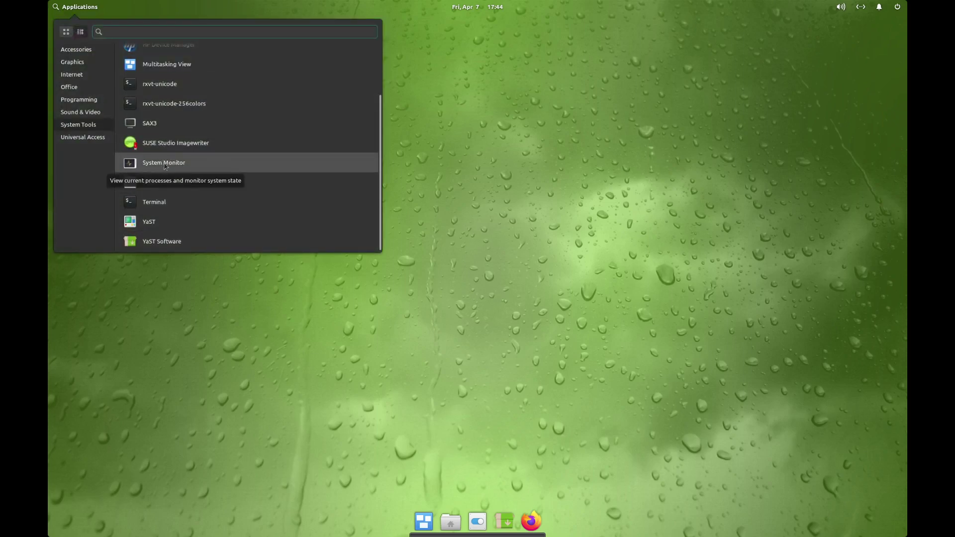
scroll(307, 186, "up", 3)
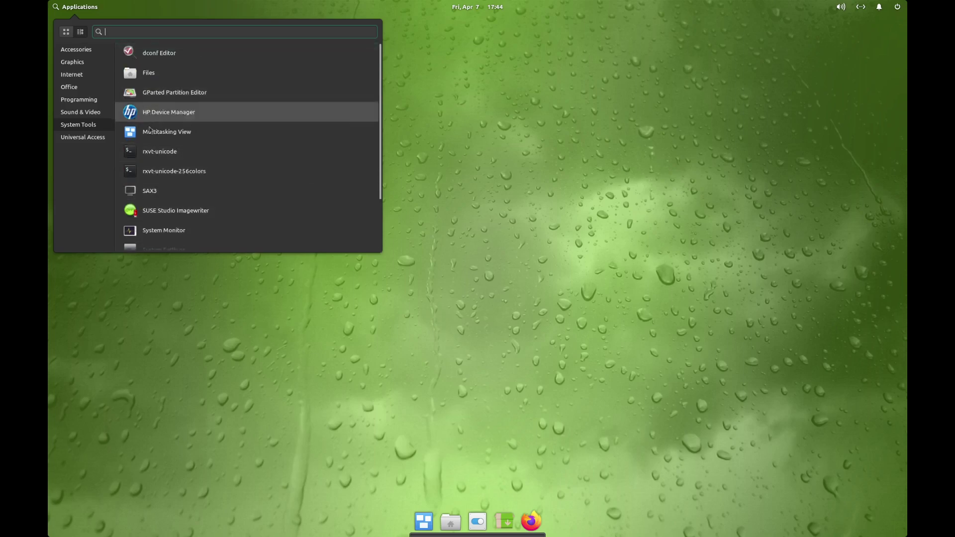
left_click(78, 65)
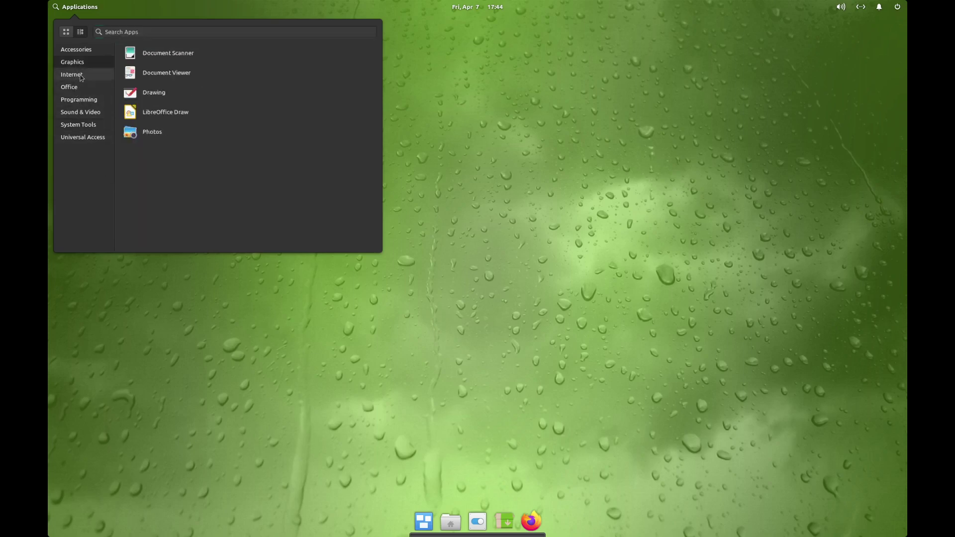
left_click(81, 75)
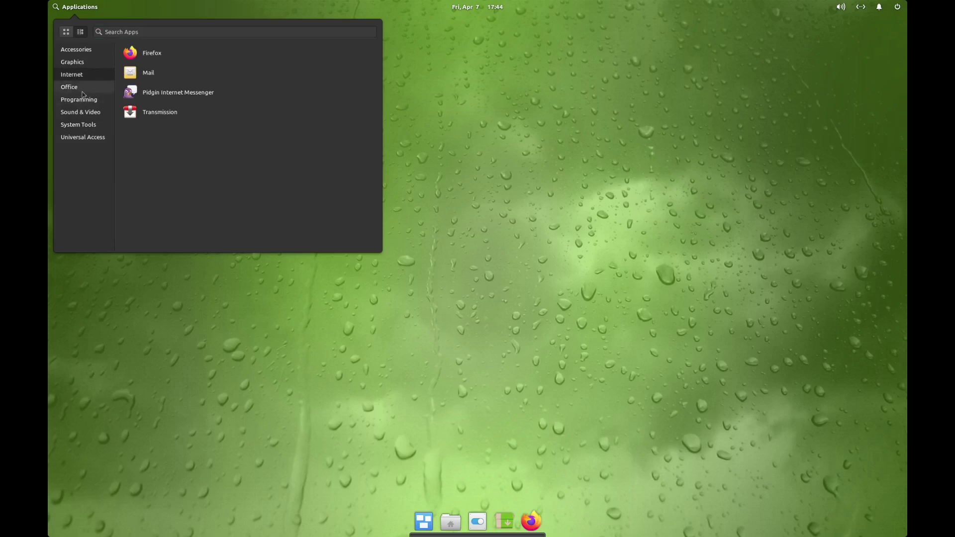
left_click(82, 92)
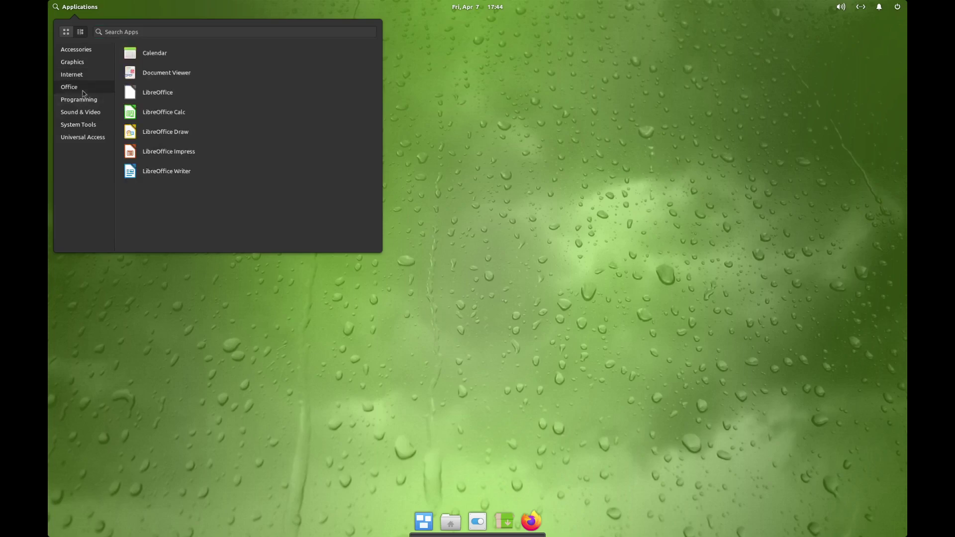
- Browse the Programming, Sound & Video, System Tools, Universal Access and Accessories apps, then close the menu
left_click(84, 101)
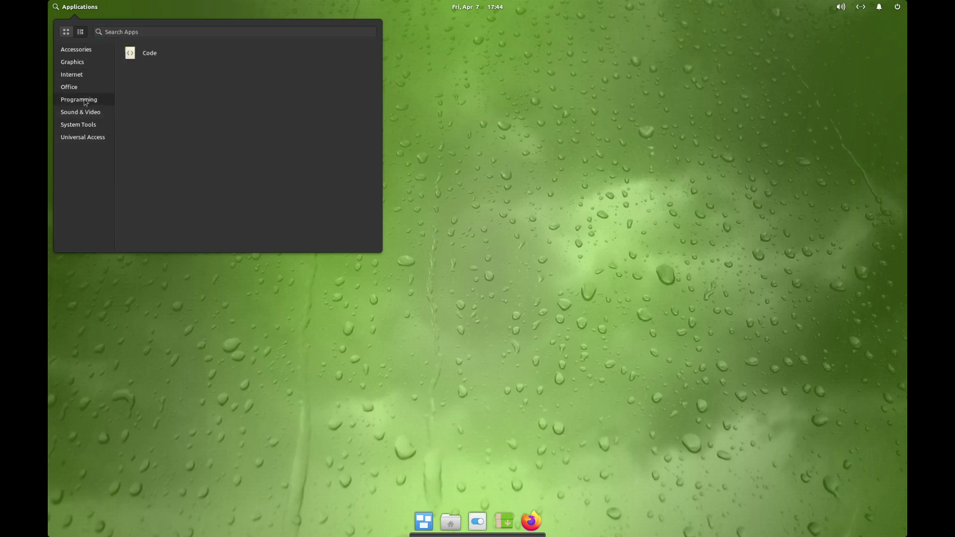
left_click(87, 113)
left_click(87, 126)
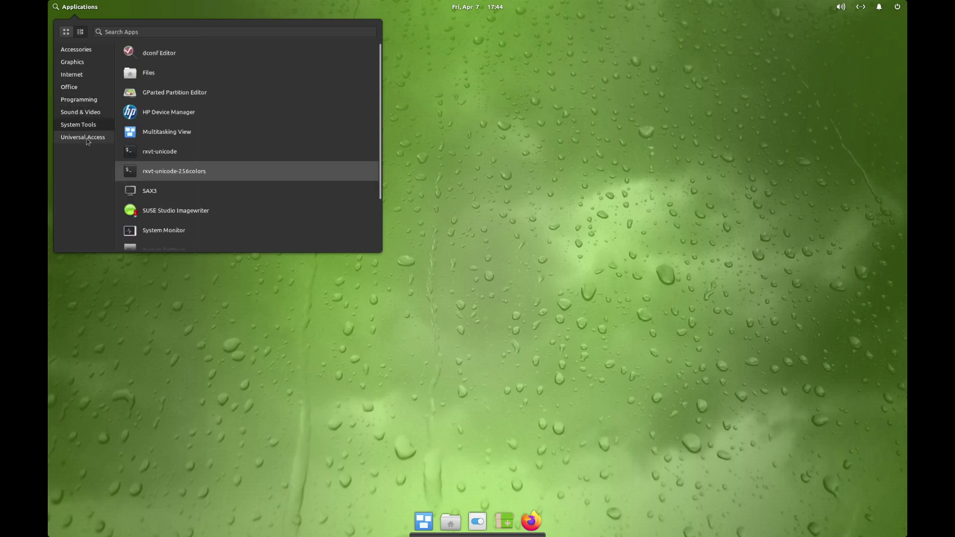
left_click(87, 139)
left_click(83, 52)
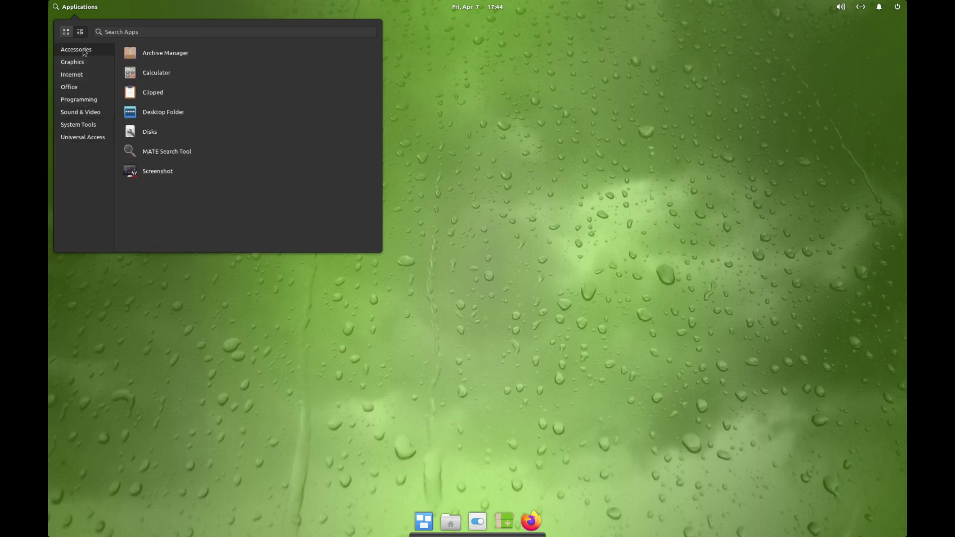
left_click(545, 180)
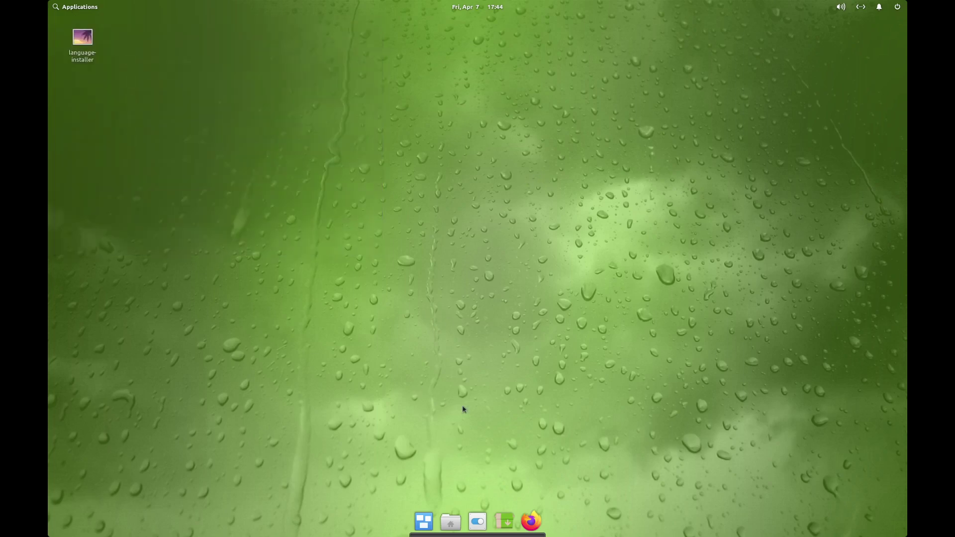
- Launch YaST Software as root, search for 'gimp', mark it for installation, and accept
left_click(503, 520)
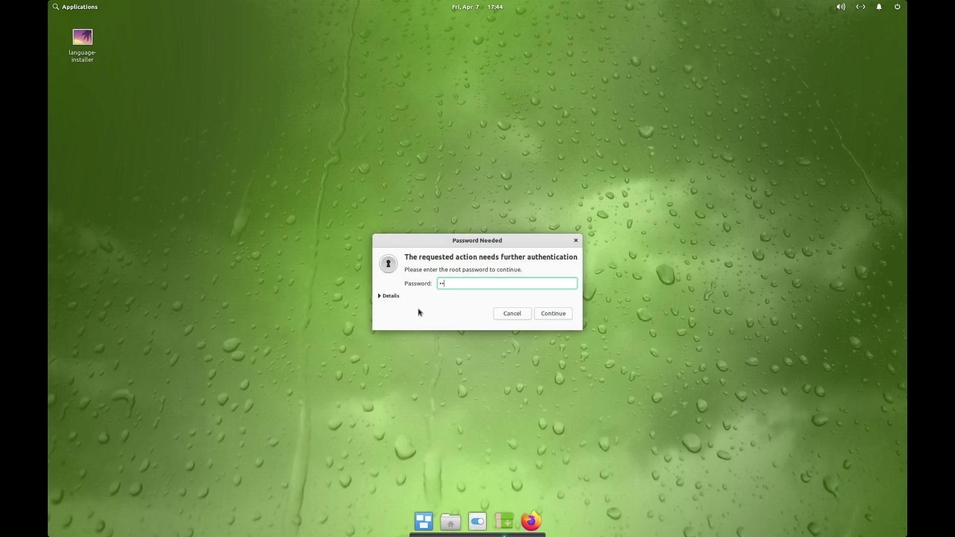
key("Return")
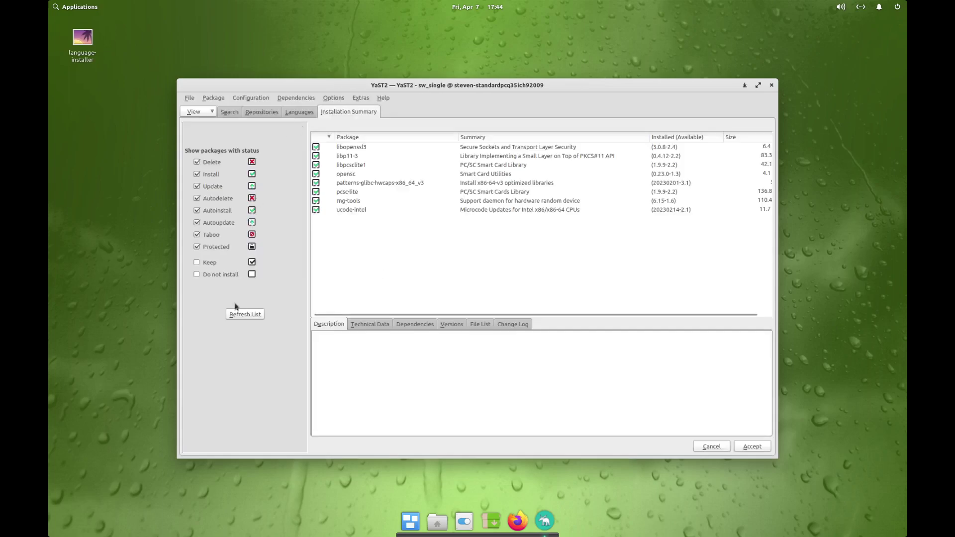
left_click(226, 114)
left_click(223, 134)
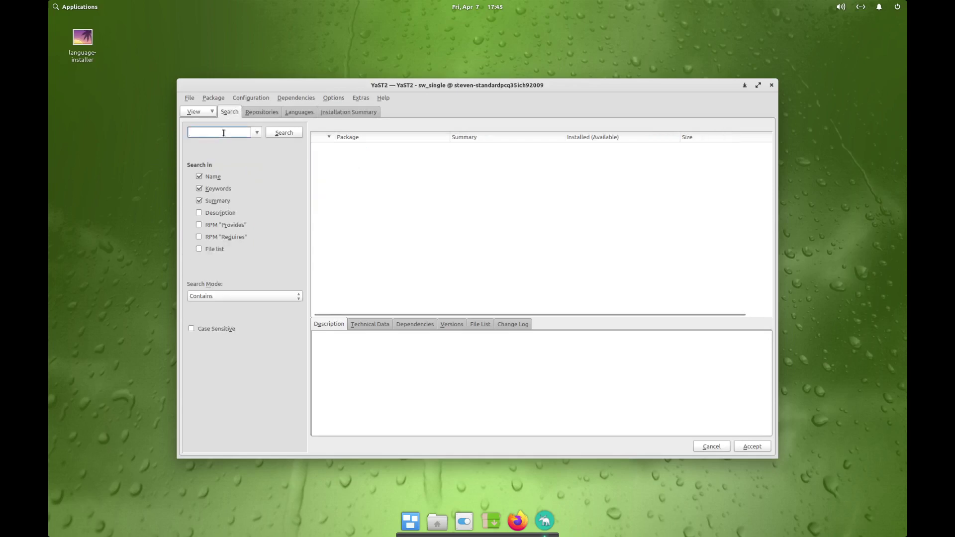
type("gimp")
key("Return")
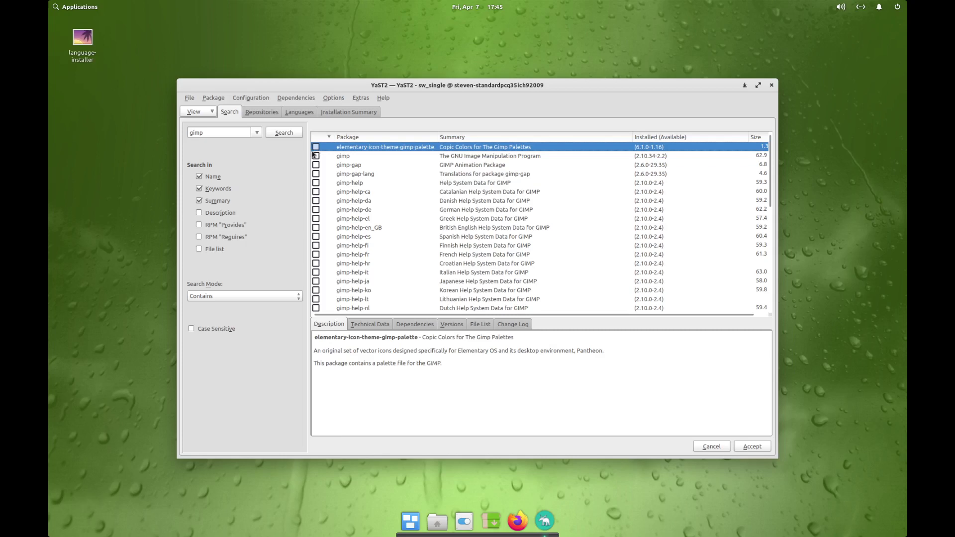
left_click(315, 155)
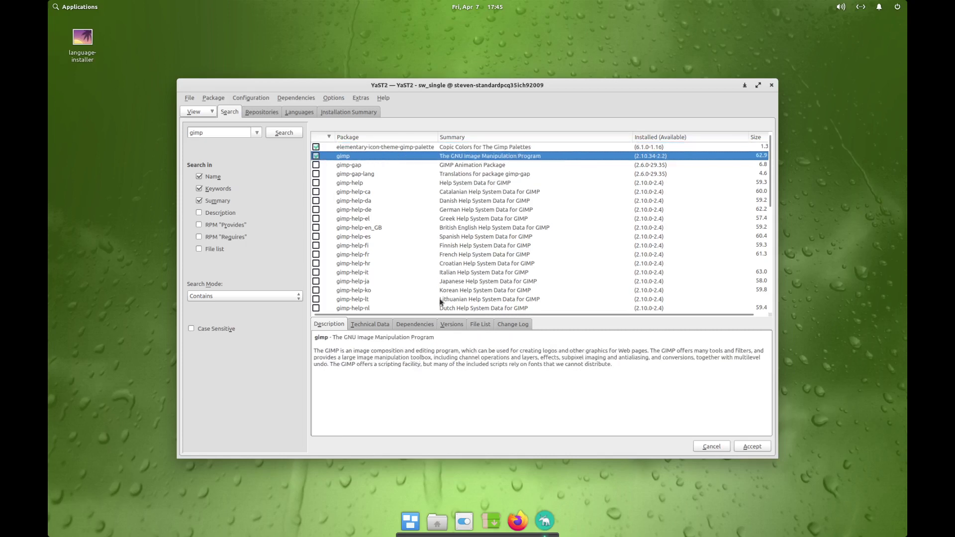
left_click(757, 446)
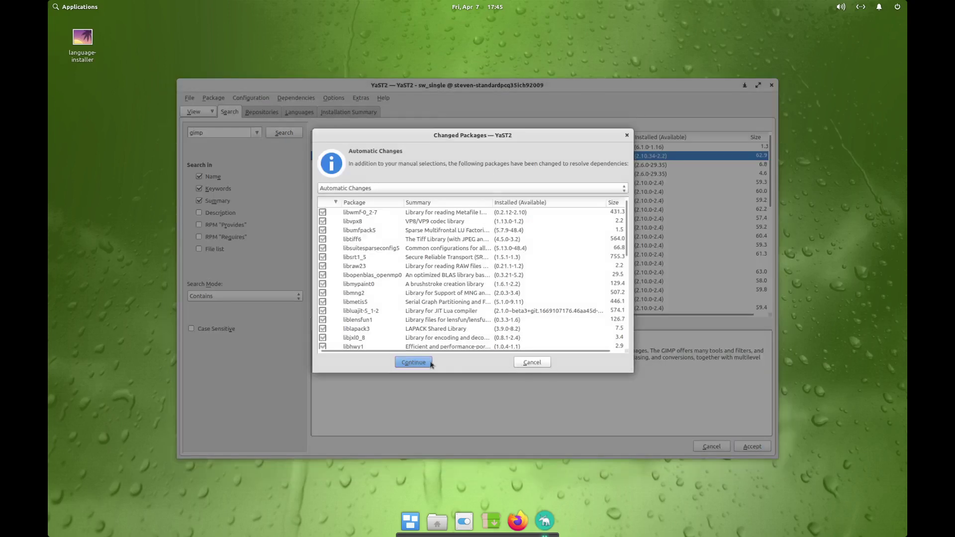
- Accept the dependencies to install GIMP, browse the Desktop folder while waiting, then finish the report
left_click(430, 363)
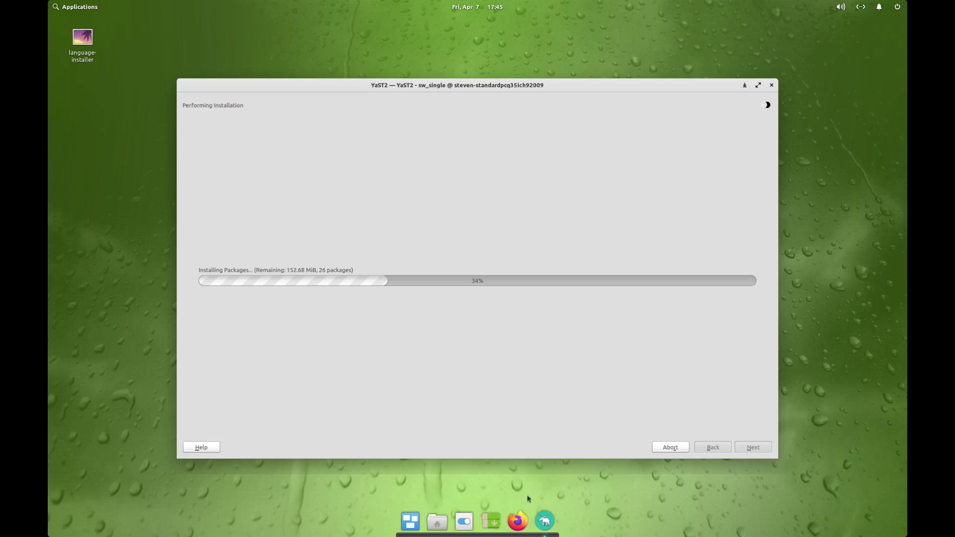
left_click(437, 525)
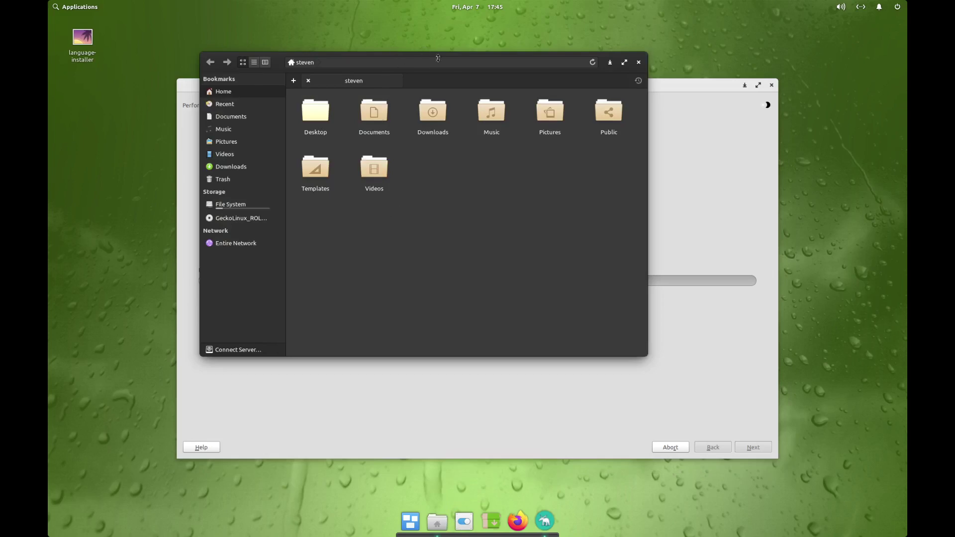
left_click_drag(454, 66, 375, 21)
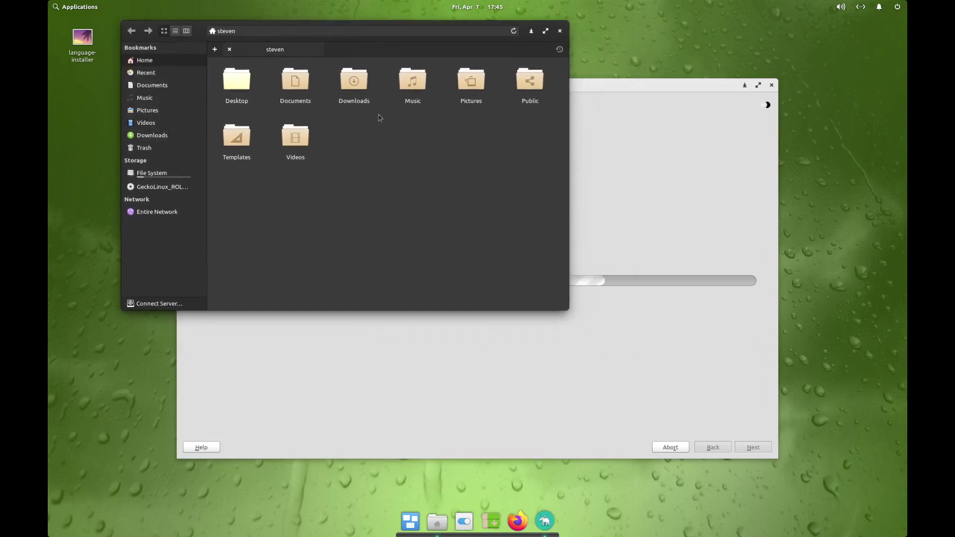
left_click(238, 98)
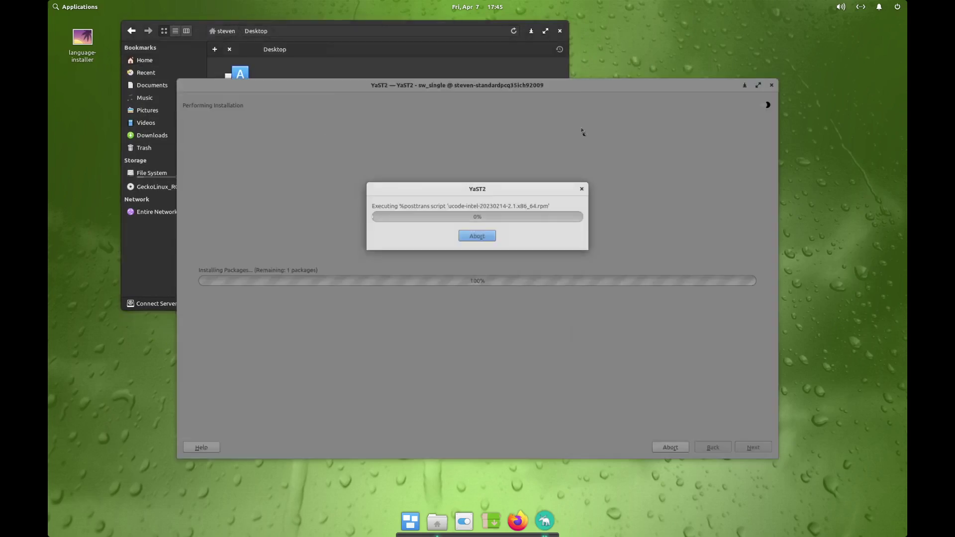
left_click(560, 31)
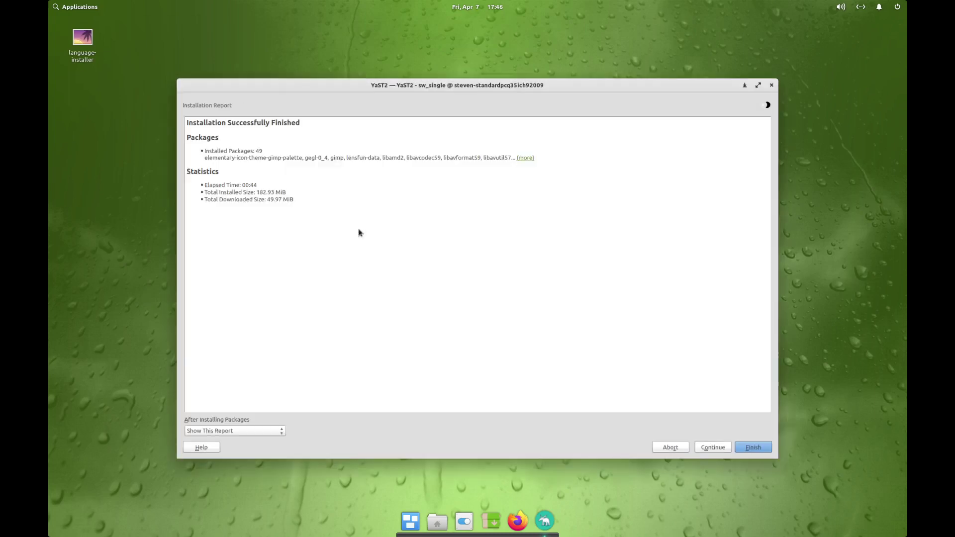
left_click(752, 448)
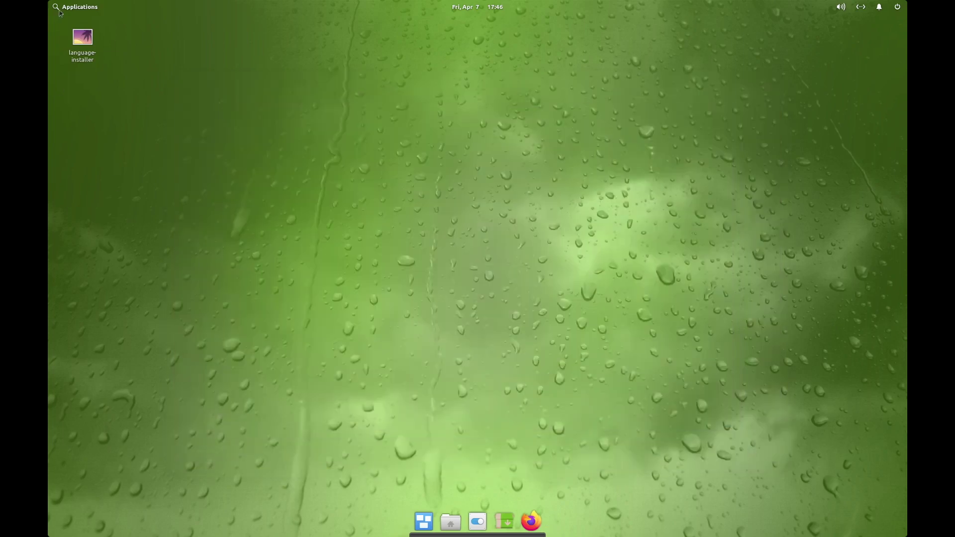
left_click(59, 11)
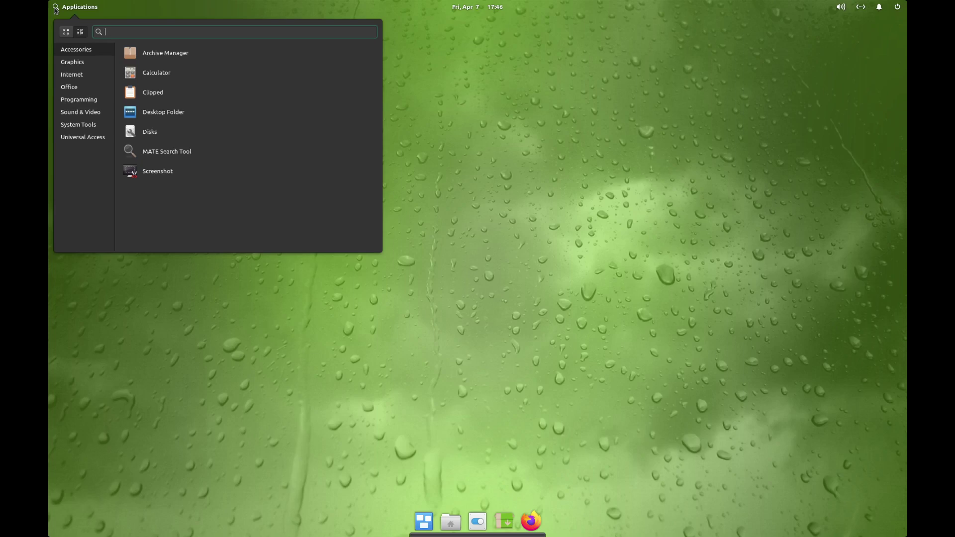
type("gimp")
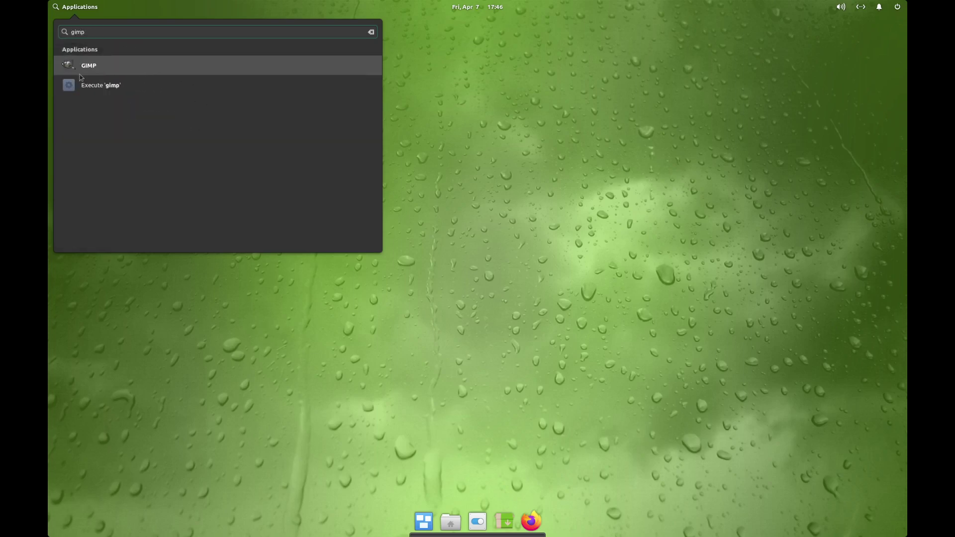
left_click(79, 66)
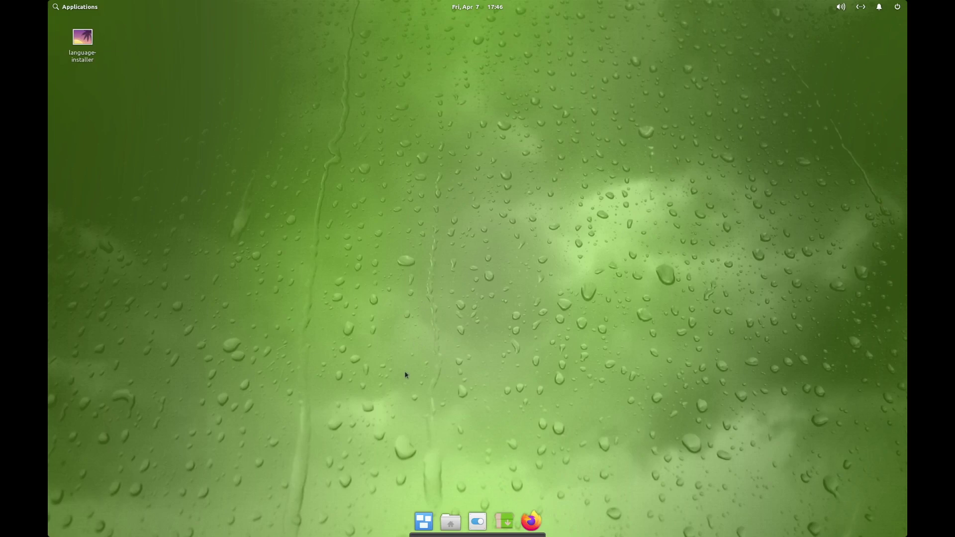
left_click(60, 10)
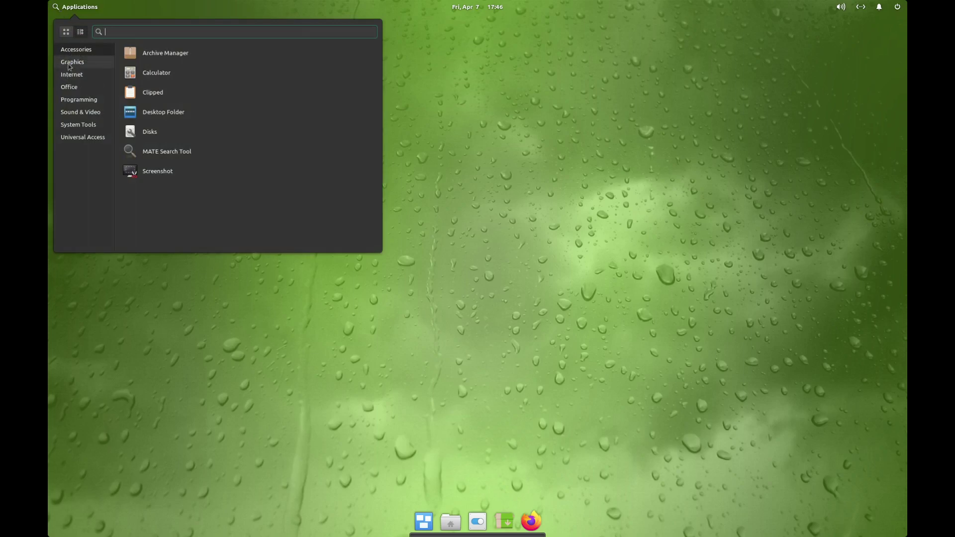
left_click(549, 167)
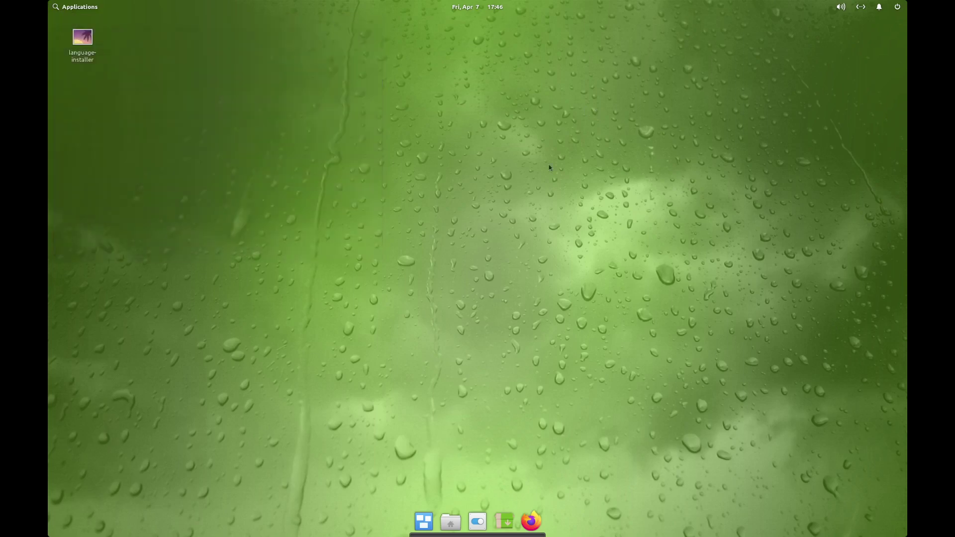
- Log out of the Pantheon session and request Shut Down from the login screen's power menu
left_click(898, 8)
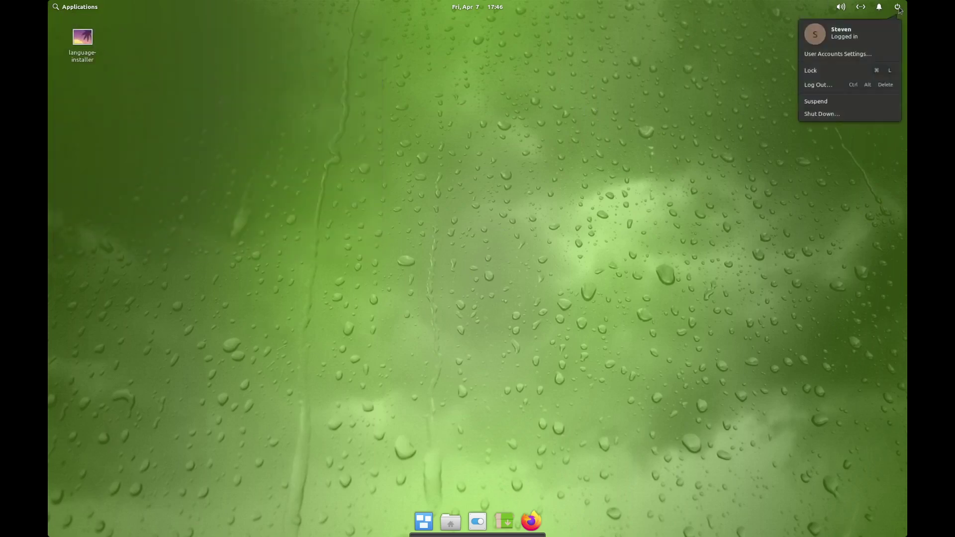
left_click(878, 6)
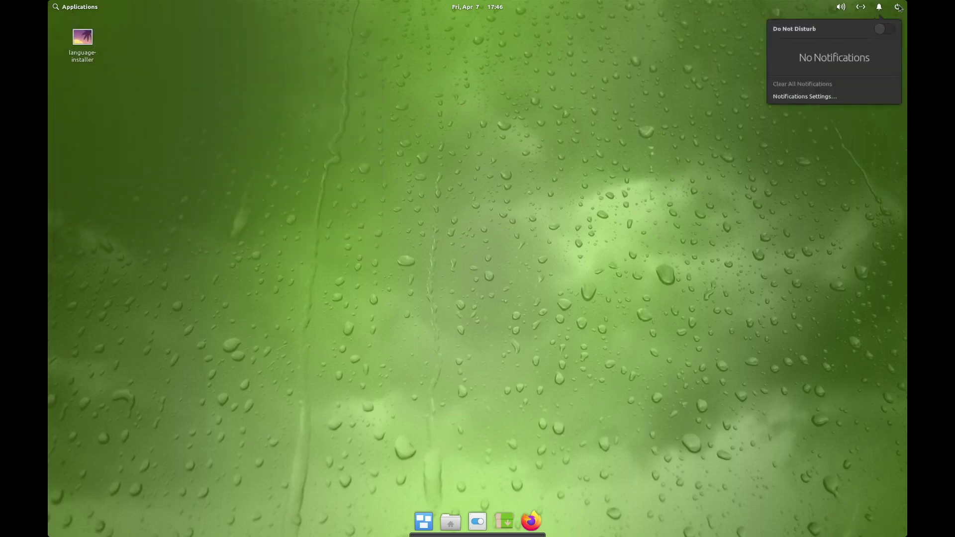
left_click(898, 8)
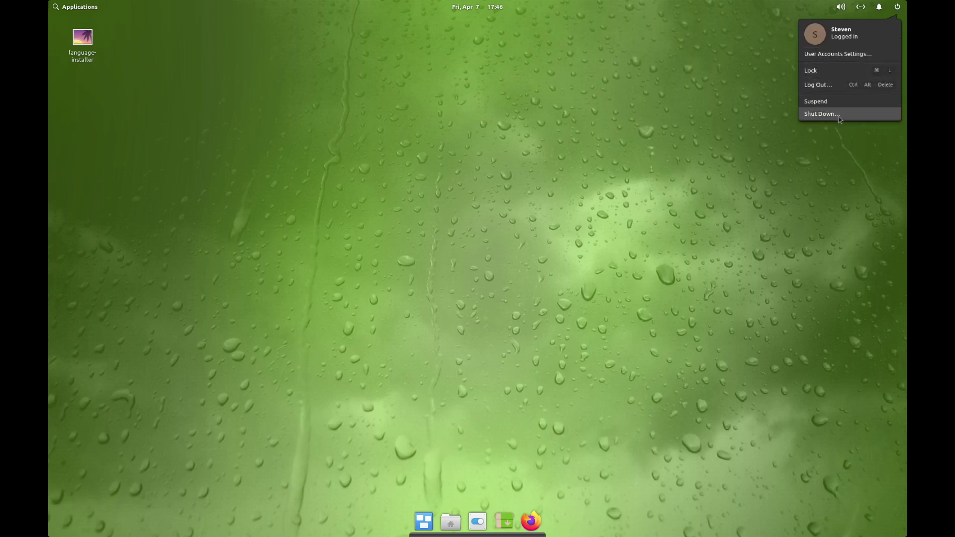
left_click(827, 84)
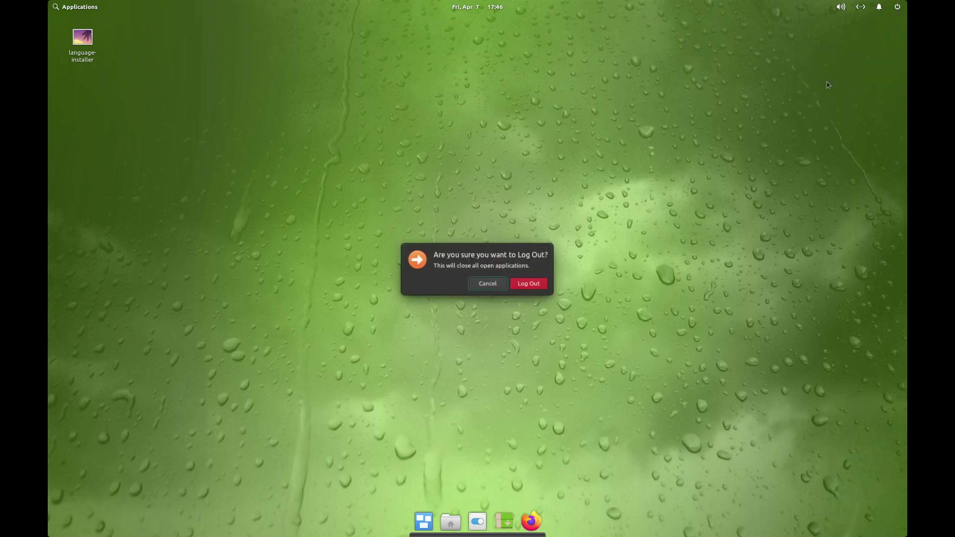
left_click(529, 287)
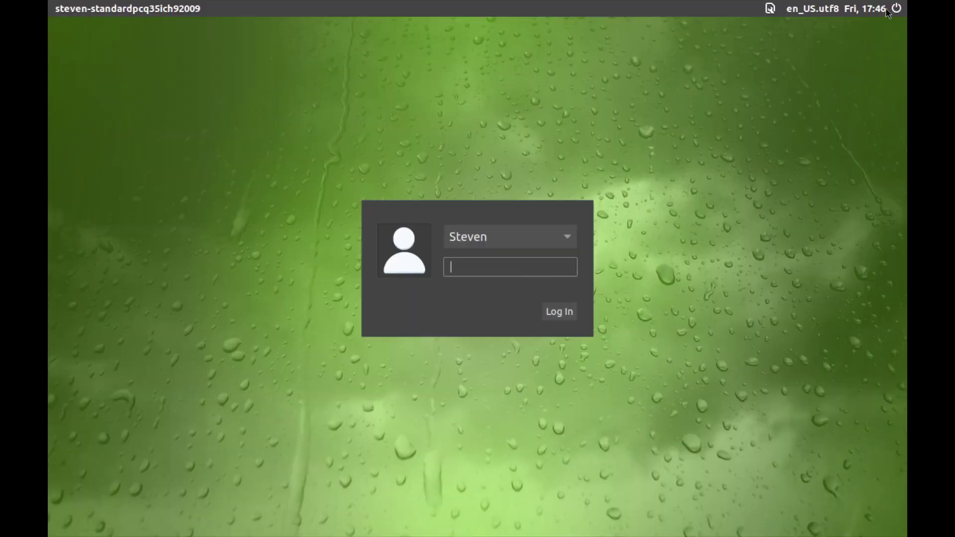
left_click(896, 8)
left_click(816, 75)
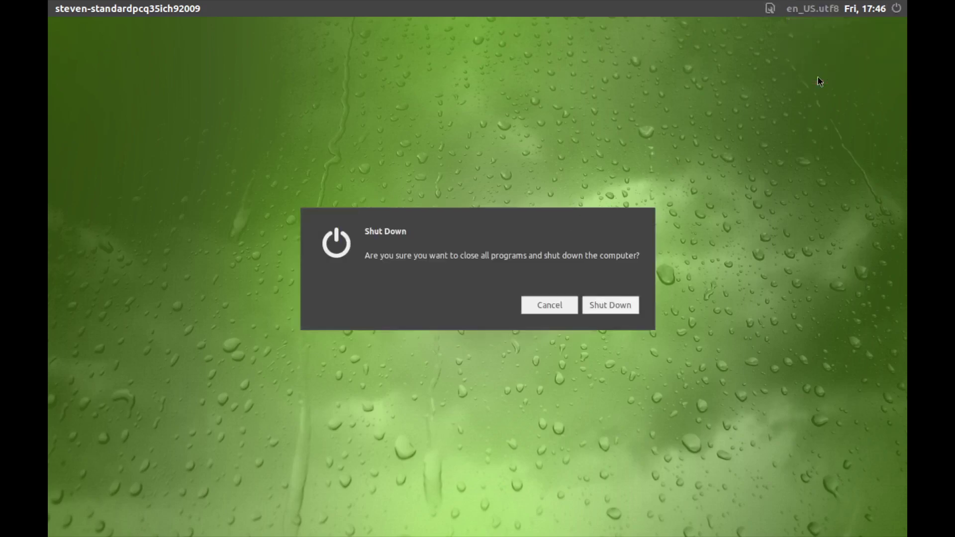